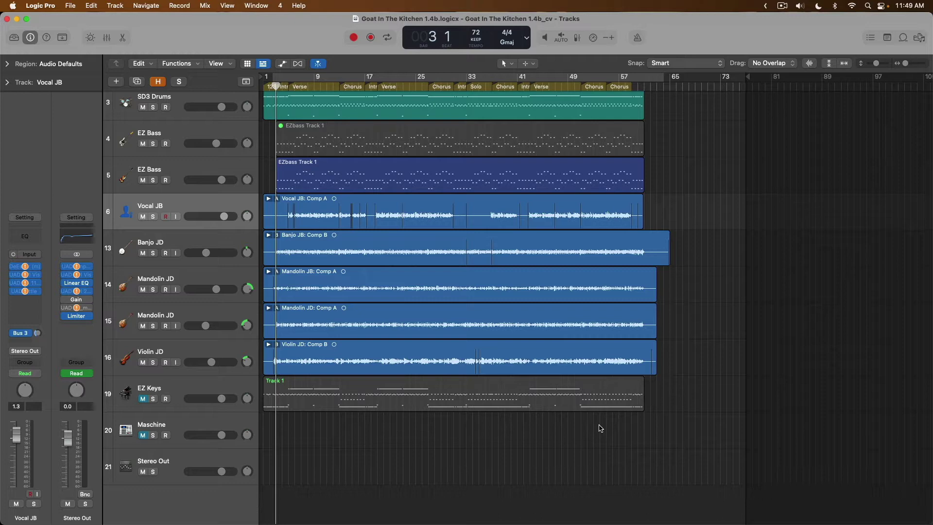
View the mixer channels and examine the recorded takes inside the Vocal JB take folder.
key("x")
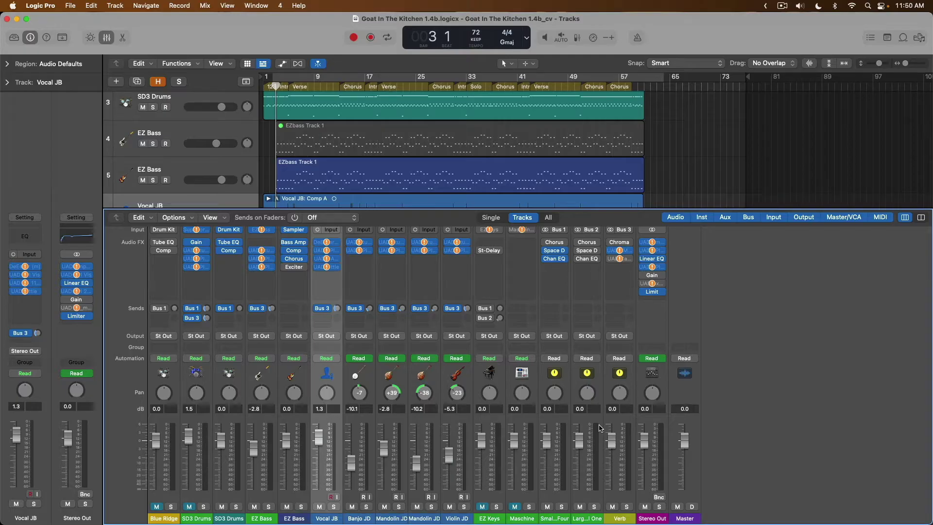
key("x")
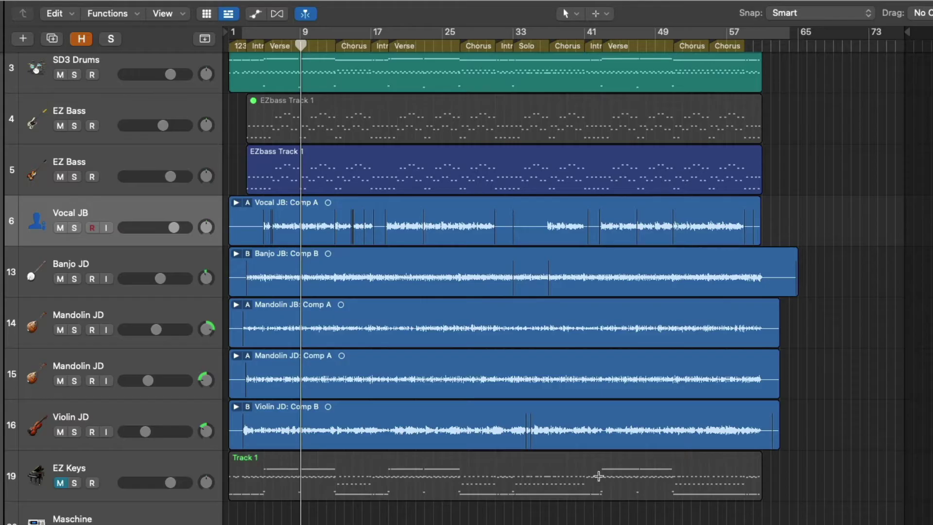
left_click(236, 202)
scroll(350, 339, "down", 10)
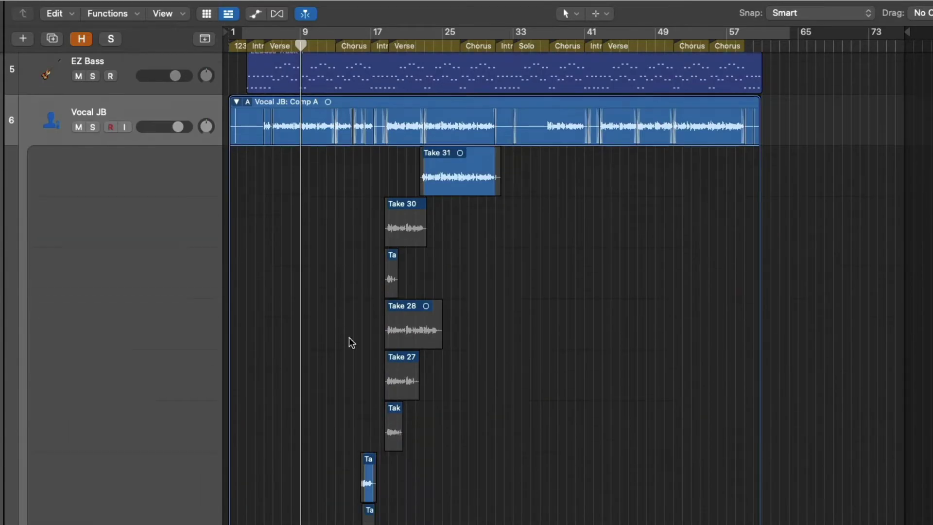
scroll(351, 343, "up", 12)
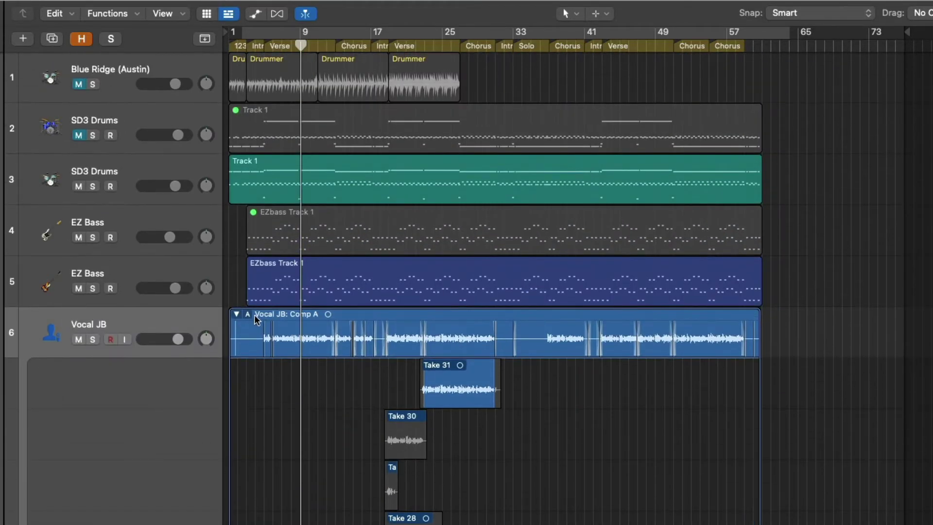
left_click(237, 314)
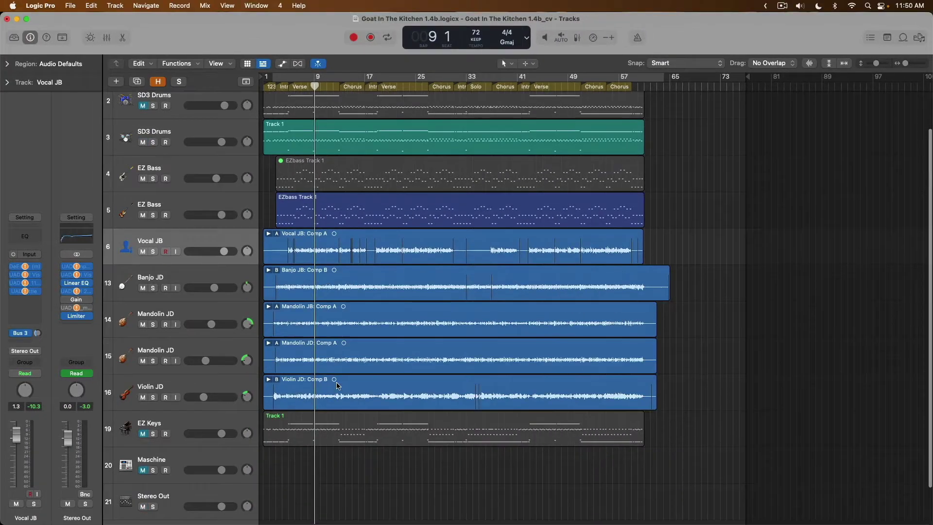
scroll(338, 385, "down", 1)
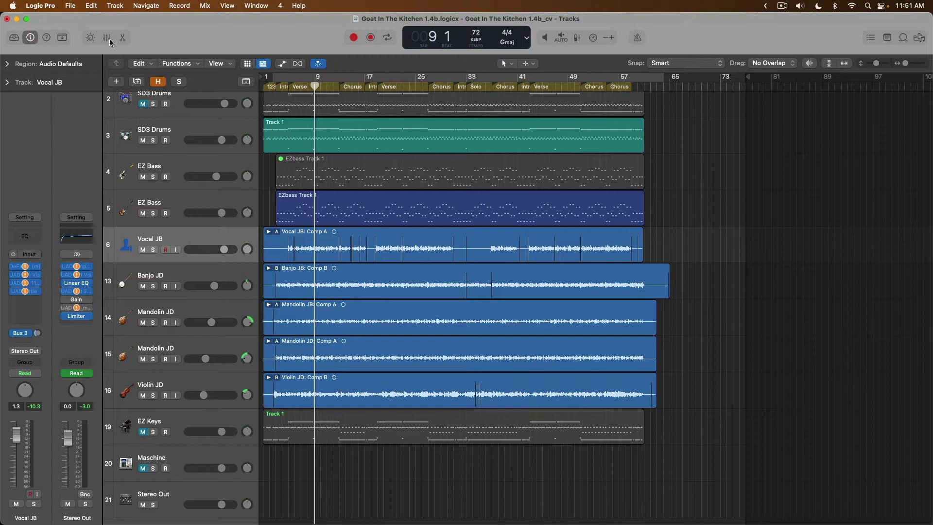
Review the bounce settings for the whole project, including the PCM file format choices, and cancel the bounce.
left_click(68, 6)
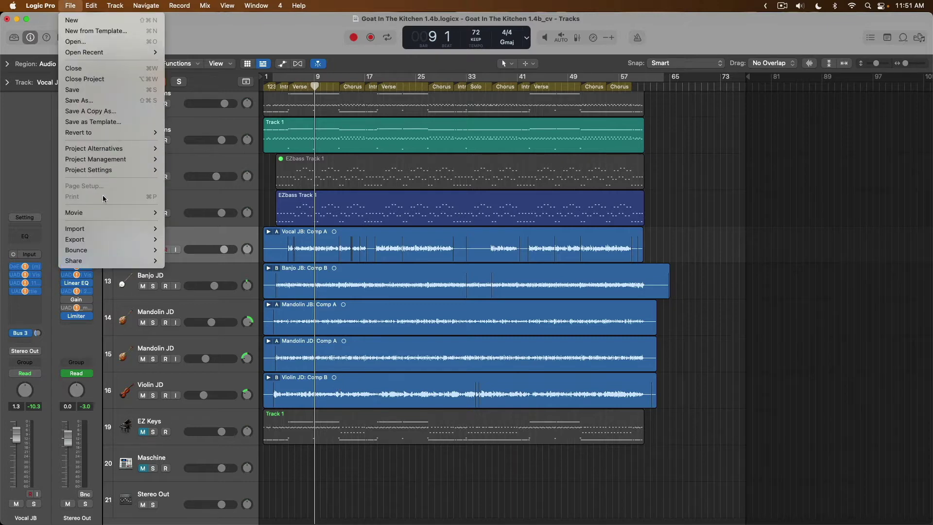
mouse_move(156, 251)
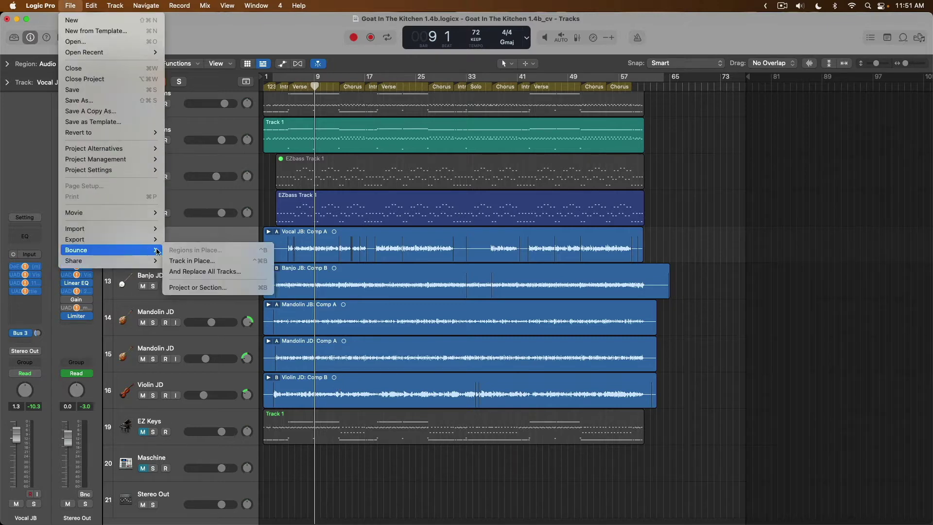
left_click(194, 287)
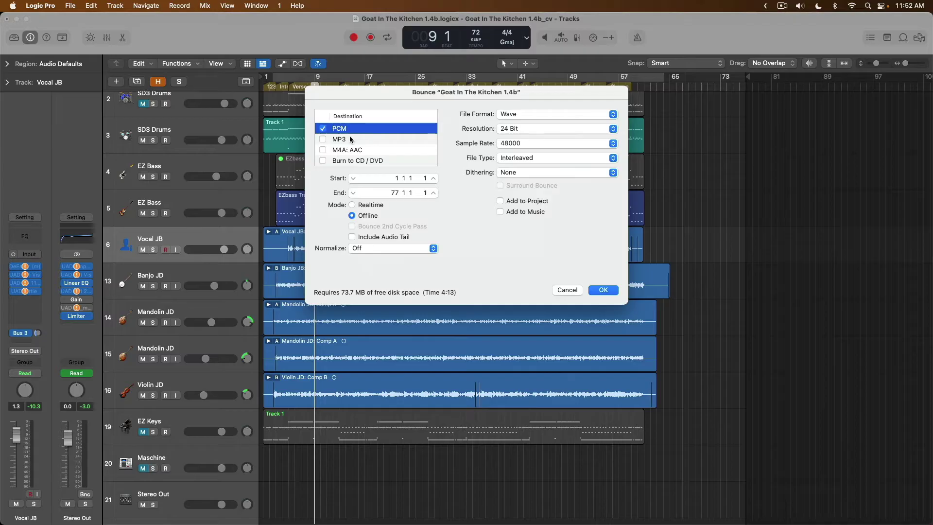
left_click(527, 115)
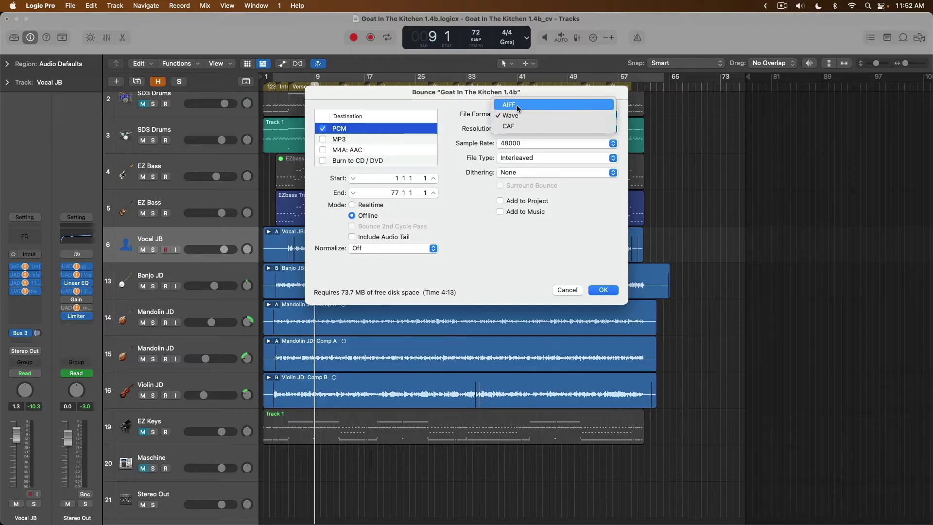
left_click(589, 290)
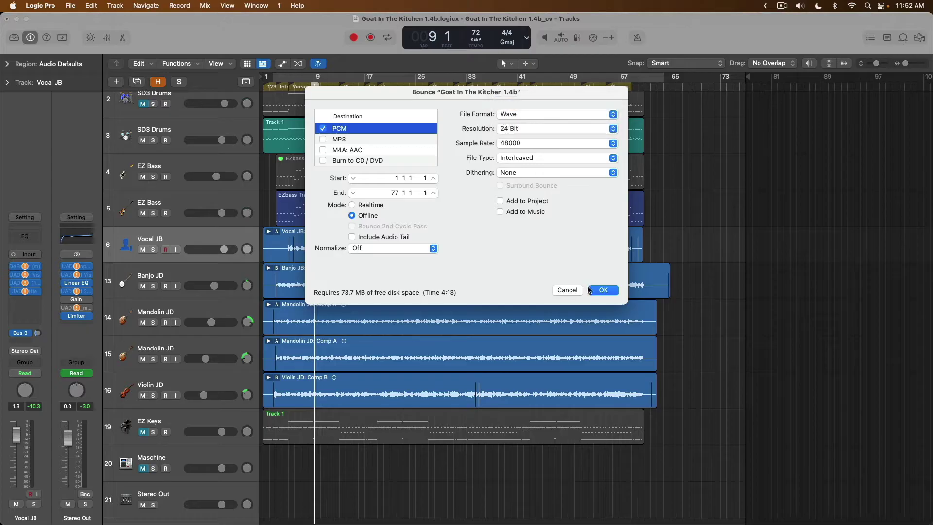
left_click(574, 289)
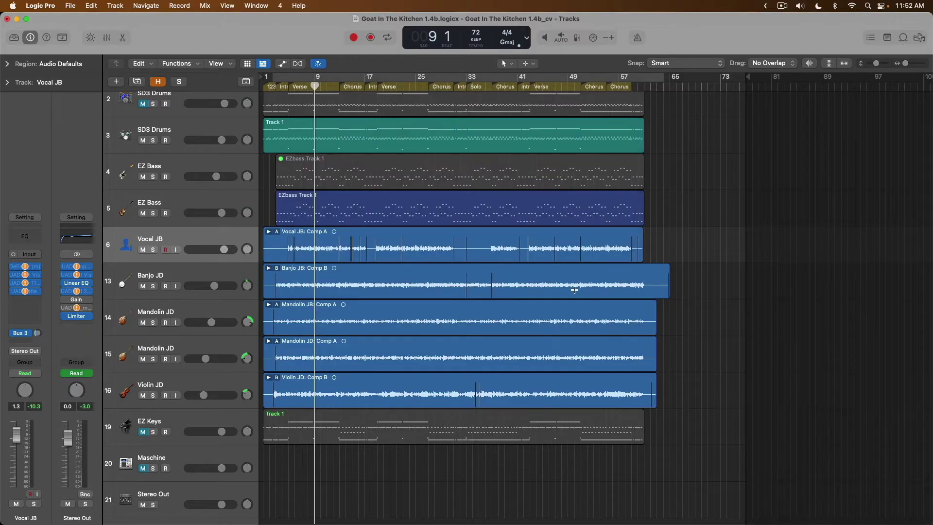
Switch to Finder and select Goat In The Kitchen 1.4b.wav in the project's Bounces folder.
key("super+Tab")
key("Tab")
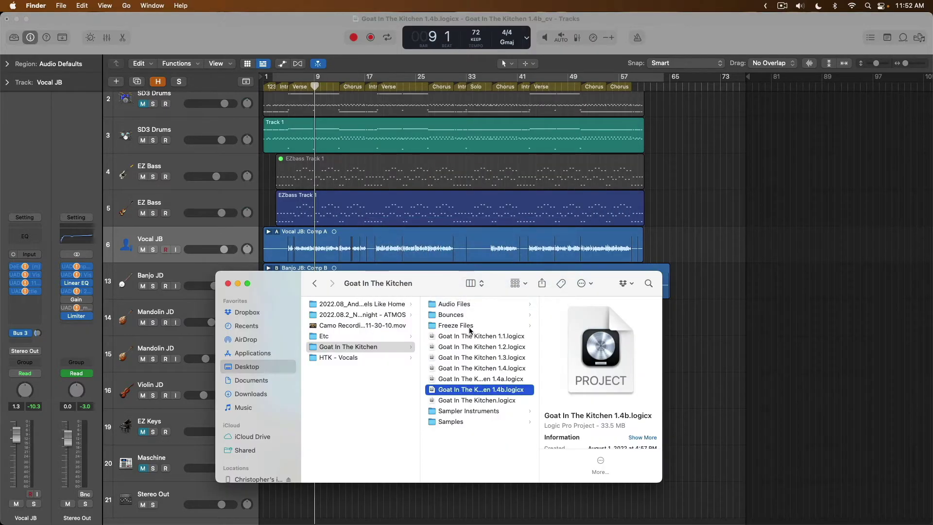
left_click(474, 316)
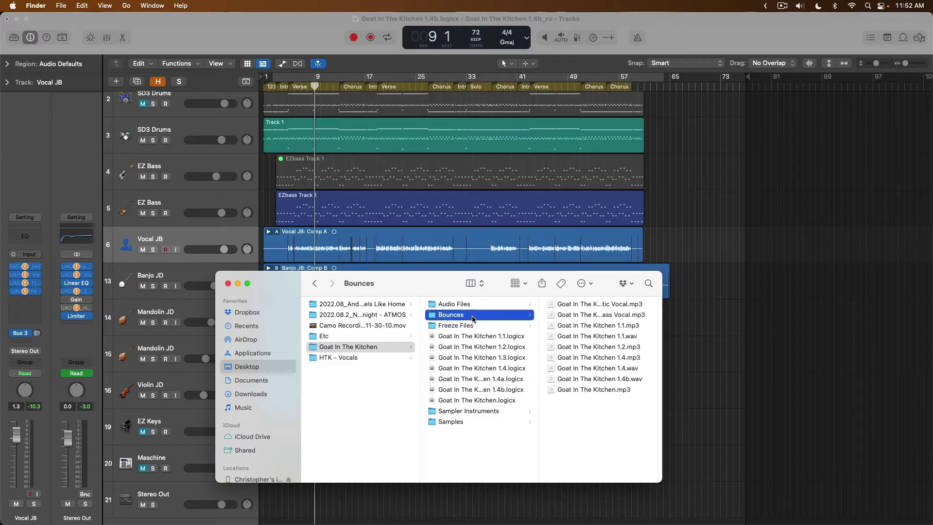
left_click(573, 380)
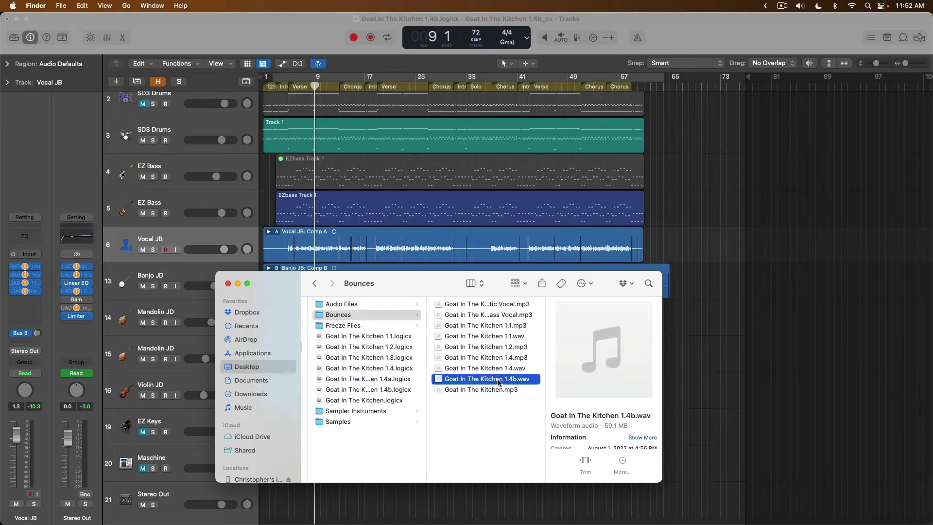
Switch to Logic Pro and create a new project with one audio track.
key("super+Tab")
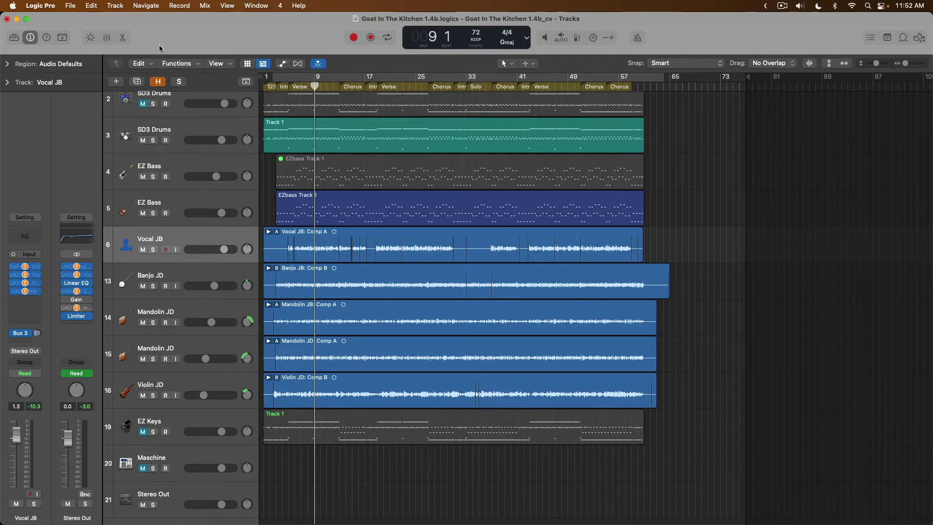
left_click(74, 5)
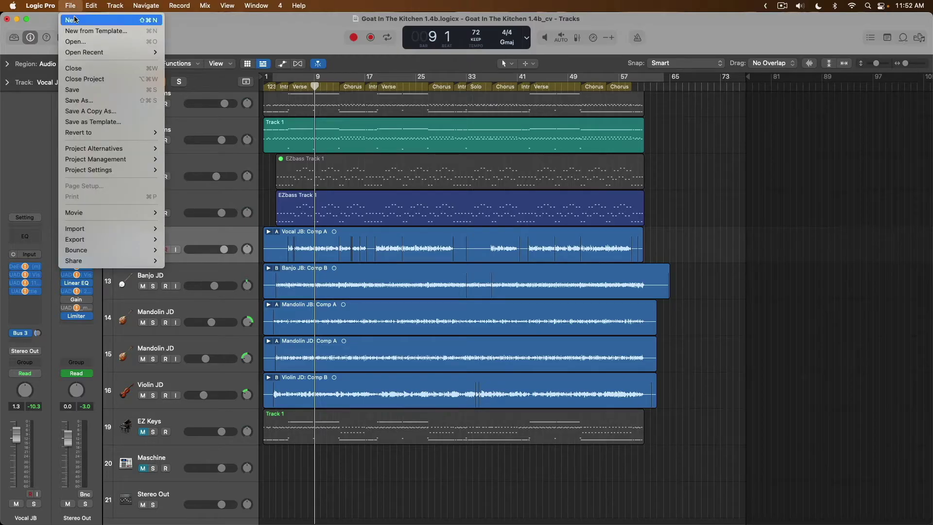
left_click(74, 20)
left_click(475, 211)
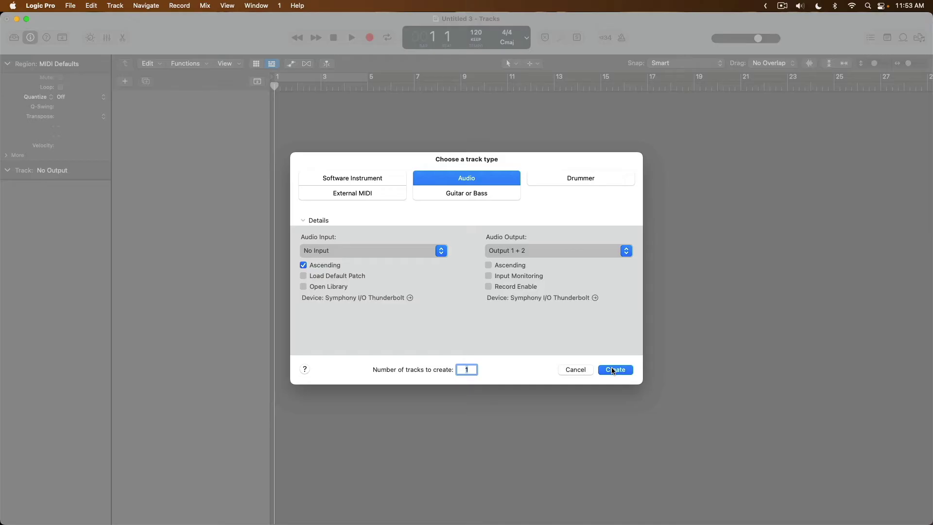
left_click(612, 370)
Add Goat In The Kitchen 1.4b.wav from Finder on a new track at bar 1, importing its tempo information and markers.
key("super+Tab")
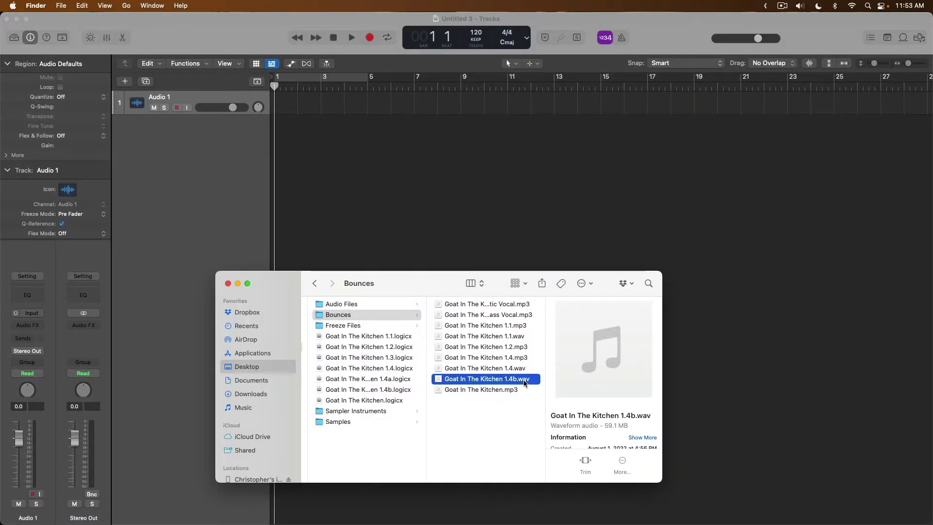
left_click_drag(523, 381, 276, 163)
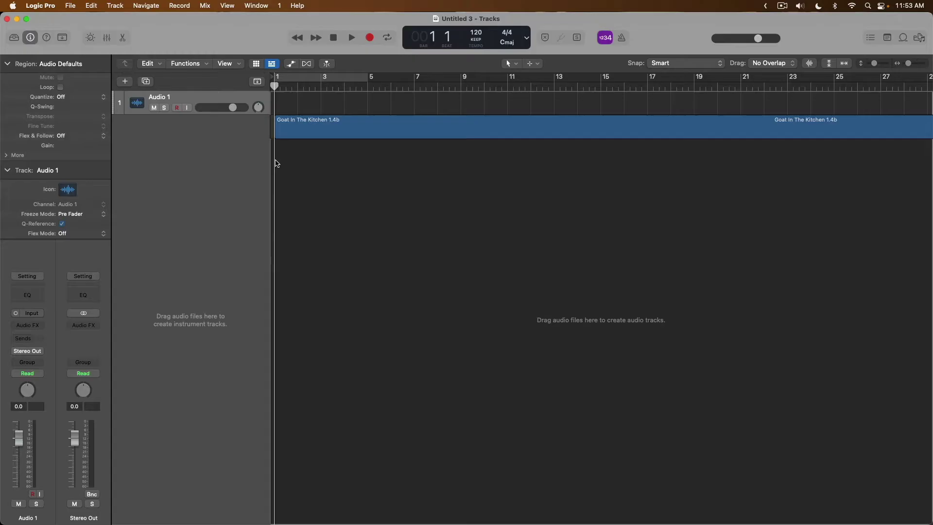
left_click_drag(277, 164, 277, 163)
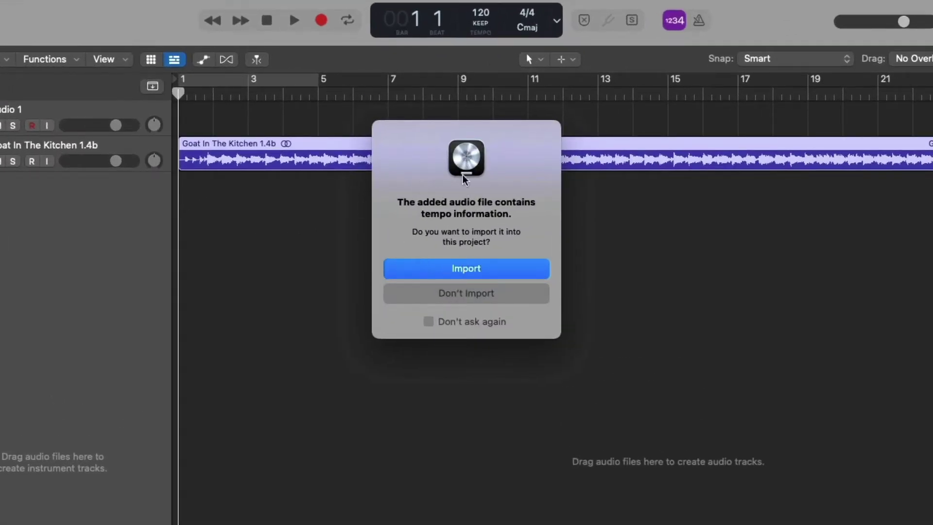
left_click(466, 270)
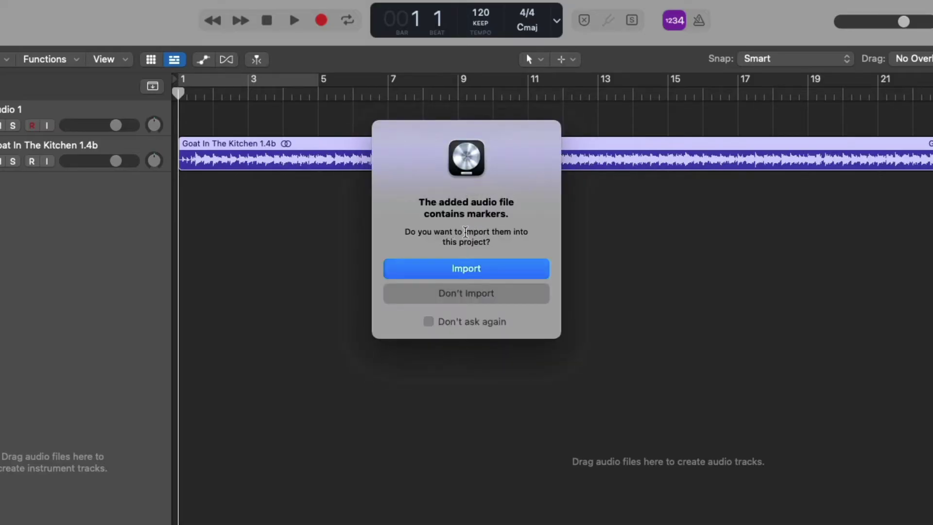
left_click(463, 268)
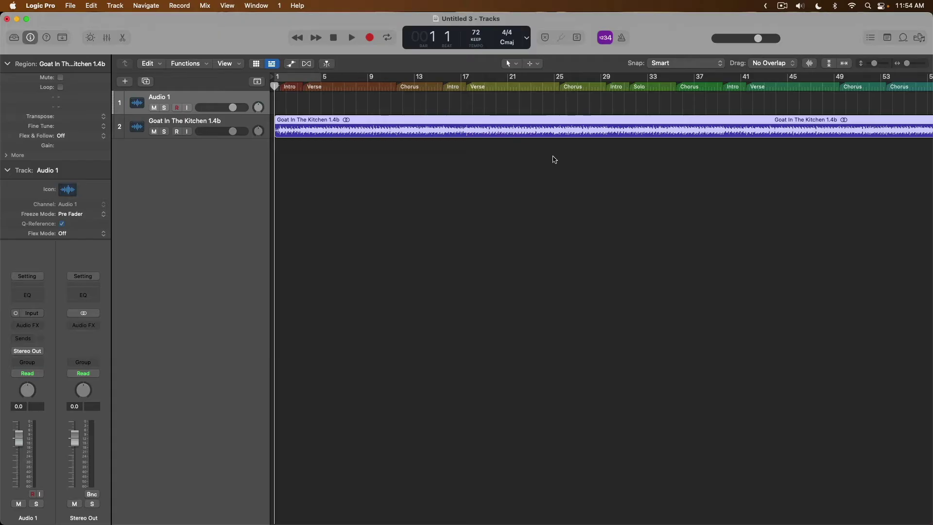
Play the Goat In The Kitchen 1.4b track from bar 5 and stop playback in the verse.
left_click(320, 88)
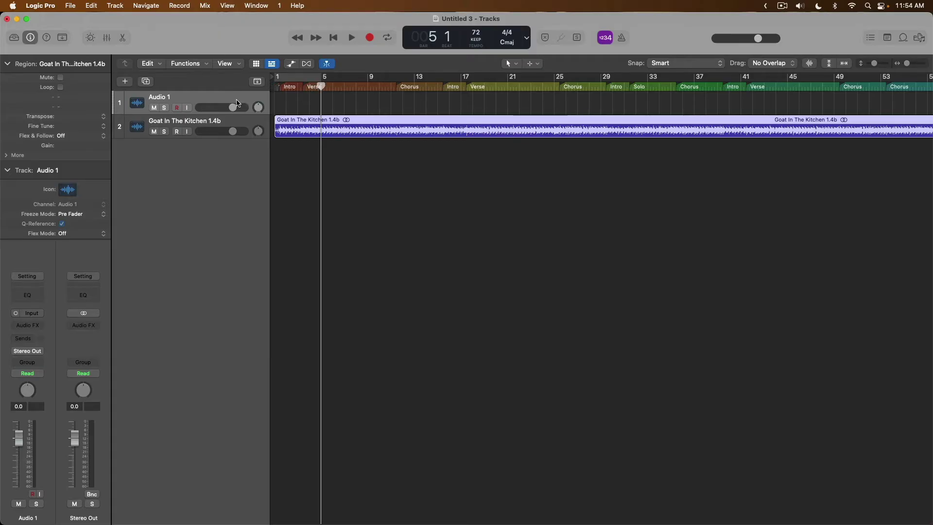
left_click(231, 123)
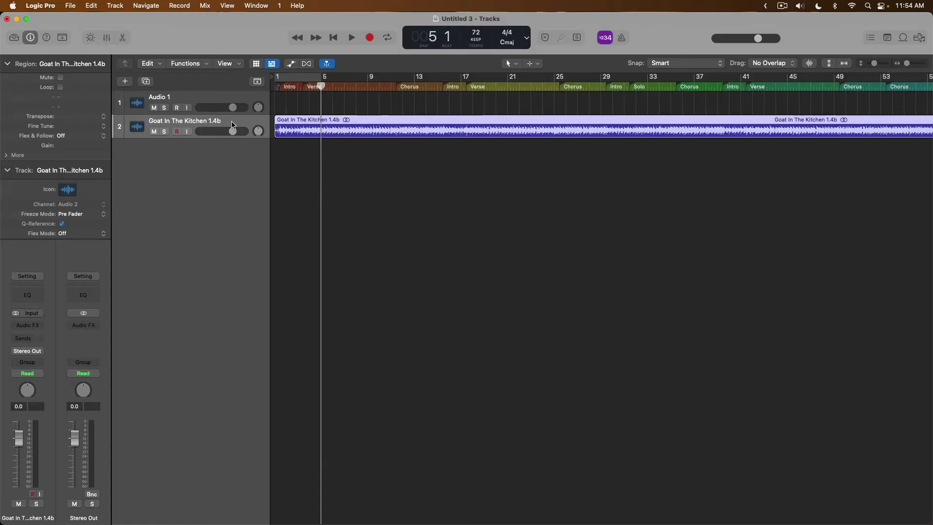
key("space")
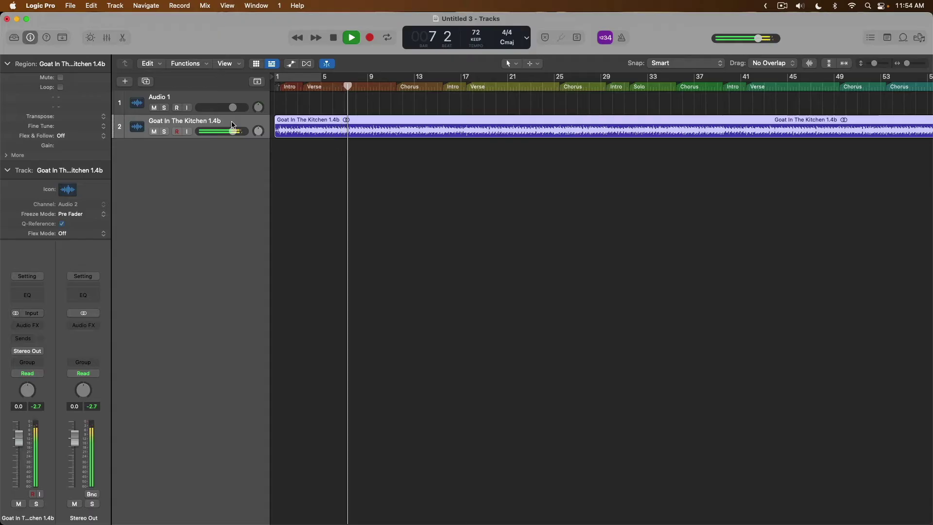
key("space")
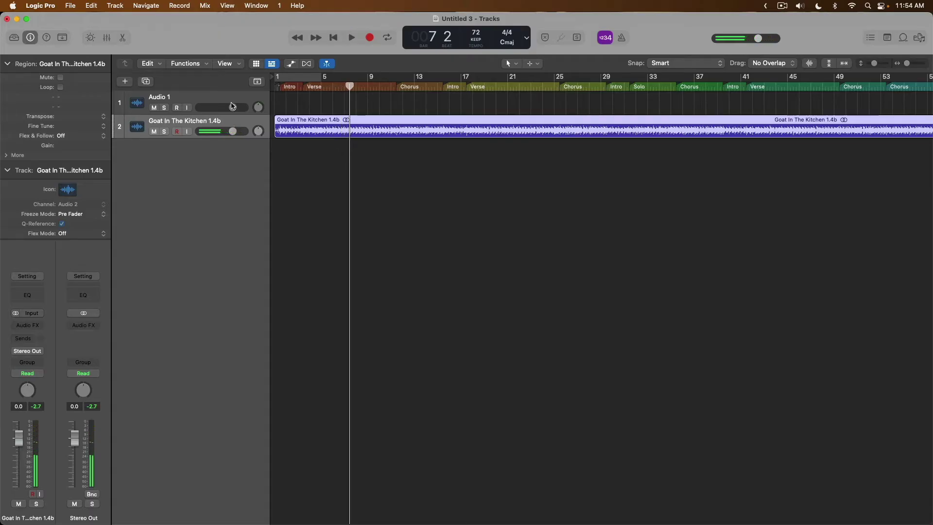
Delete the empty Audio 1 track and enable Flex on the Goat In The Kitchen 1.4b track.
left_click(230, 101)
key("super+Delete")
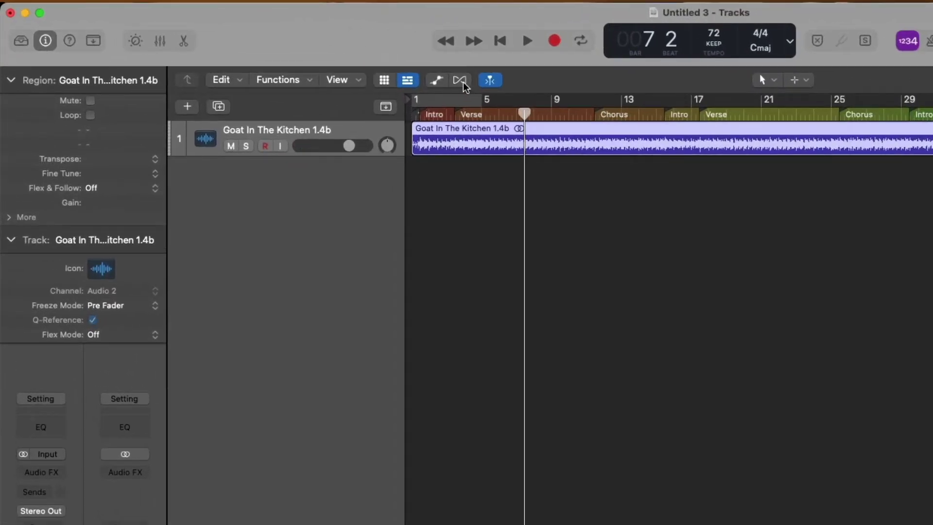
left_click(460, 80)
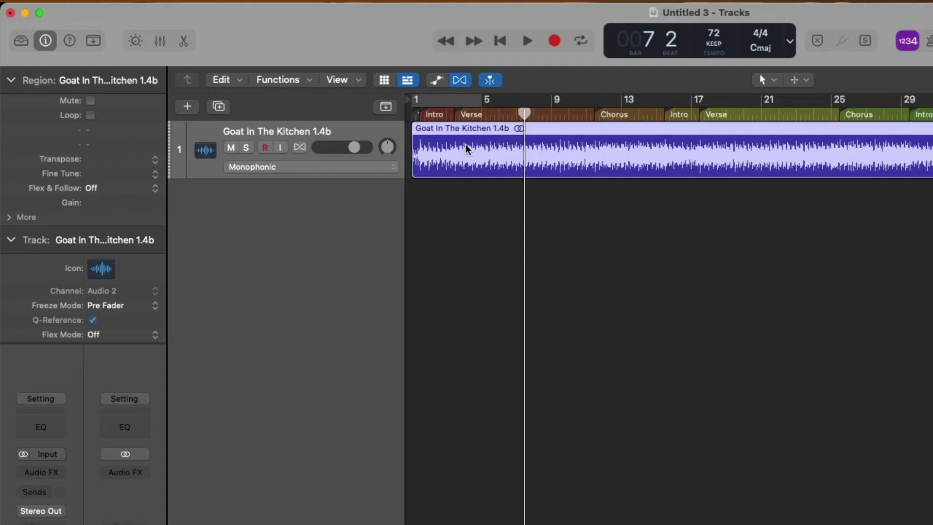
left_click(300, 148)
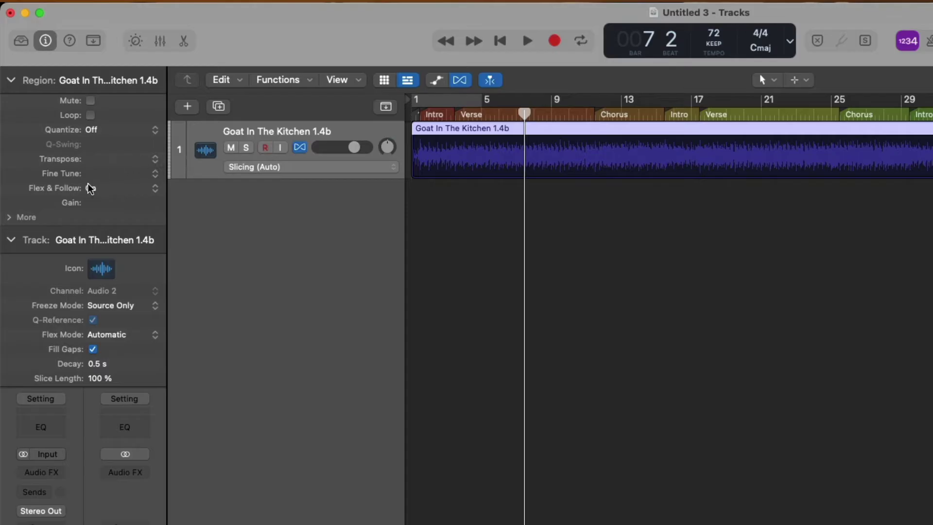
Switch the region's Flex & Follow setting to Off and back to On.
scroll(12, 84, "down", 1)
left_click(11, 82)
left_click(11, 81)
left_click(89, 189)
left_click(97, 176)
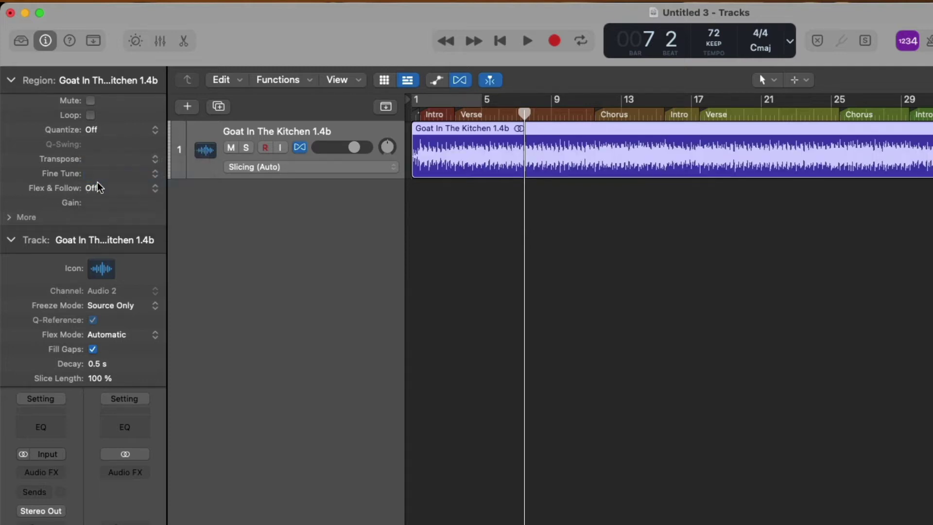
left_click(90, 188)
left_click(99, 204)
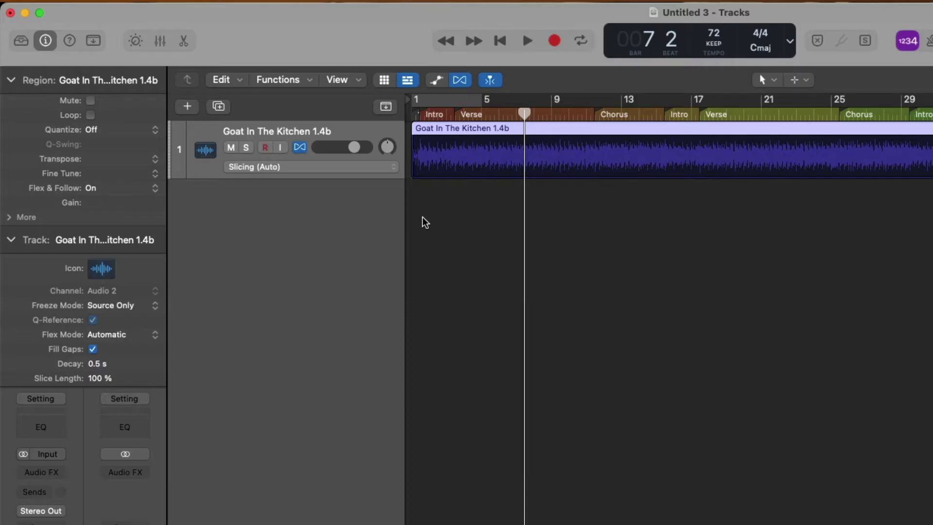
Set the project tempo to 60 to examine the flexed waveform up close, and restore the tempo to 72.
left_click(308, 167)
left_click(331, 313)
double_click(717, 30)
type("60")
key("Return")
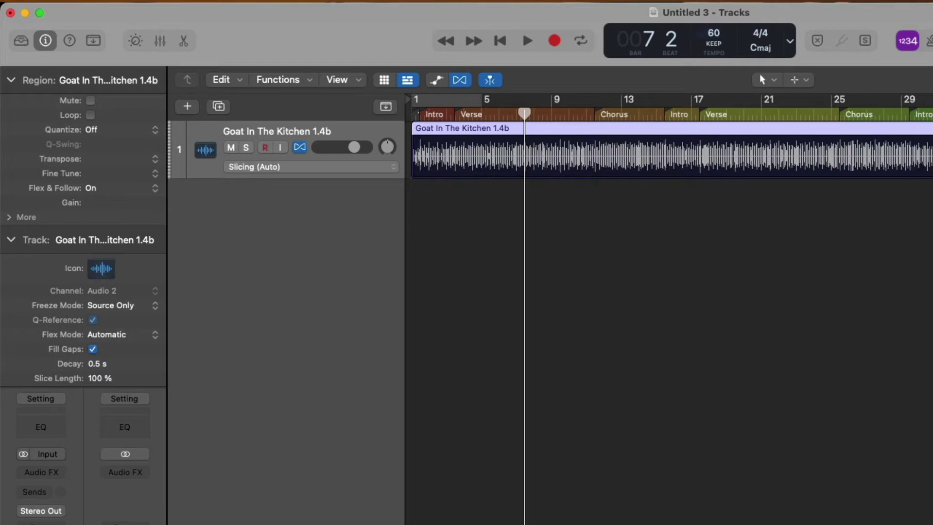
left_click_drag(433, 154, 303, 84)
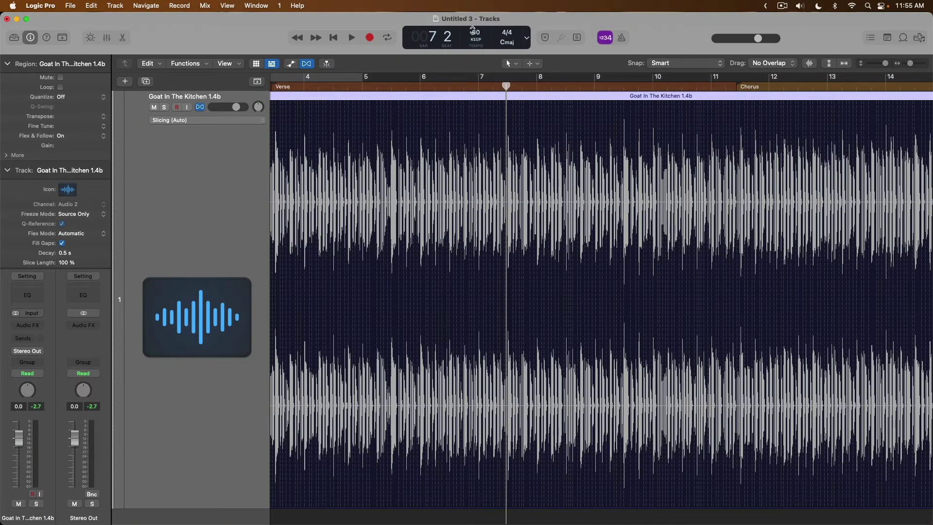
left_click_drag(473, 31, 472, 24)
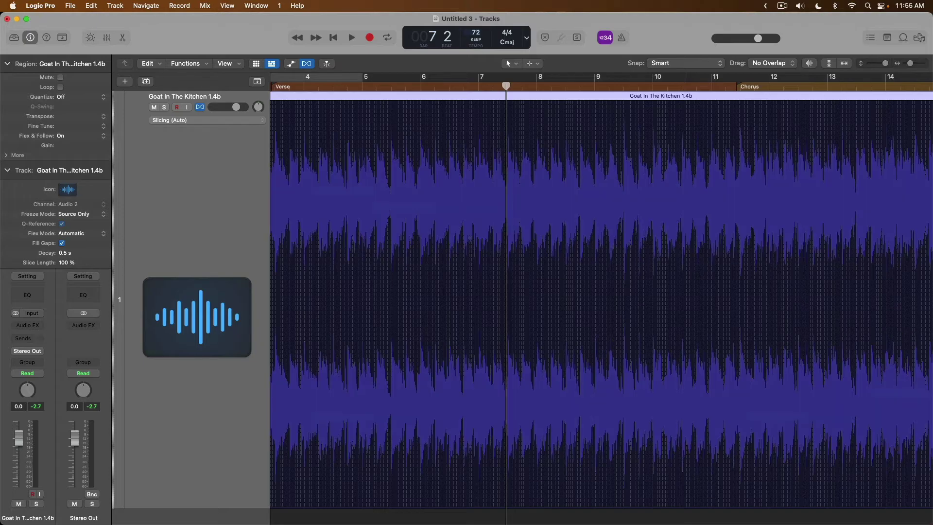
Set the project tempo to 60 and play part of the verse in Slicing flex mode.
double_click(473, 30)
type("60")
key("Return")
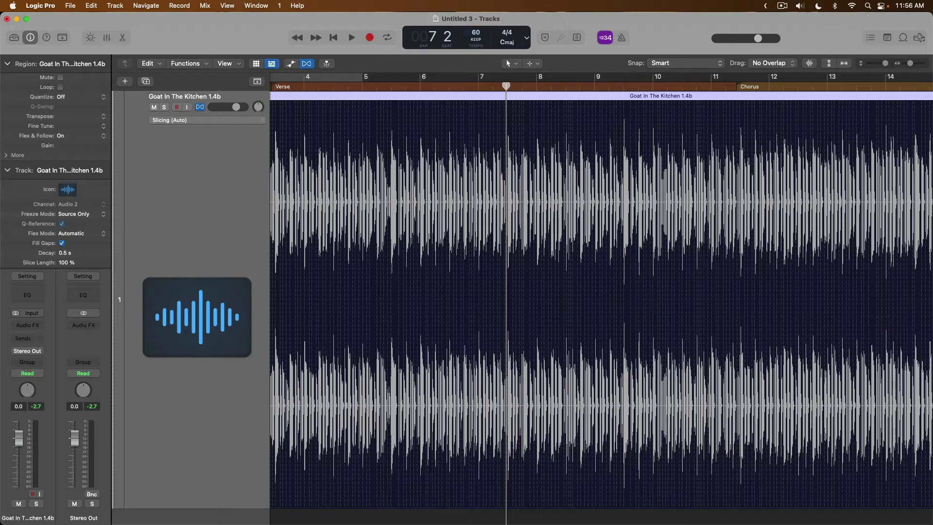
key("space")
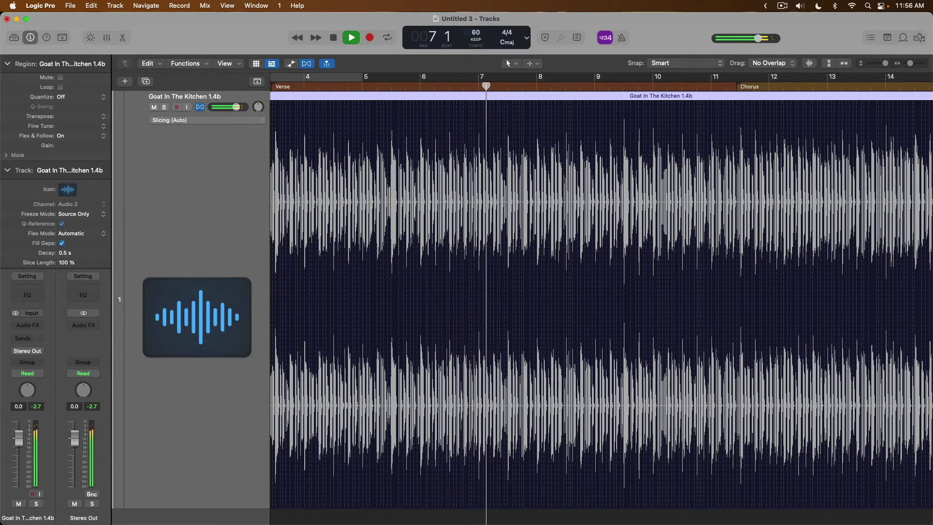
key("space")
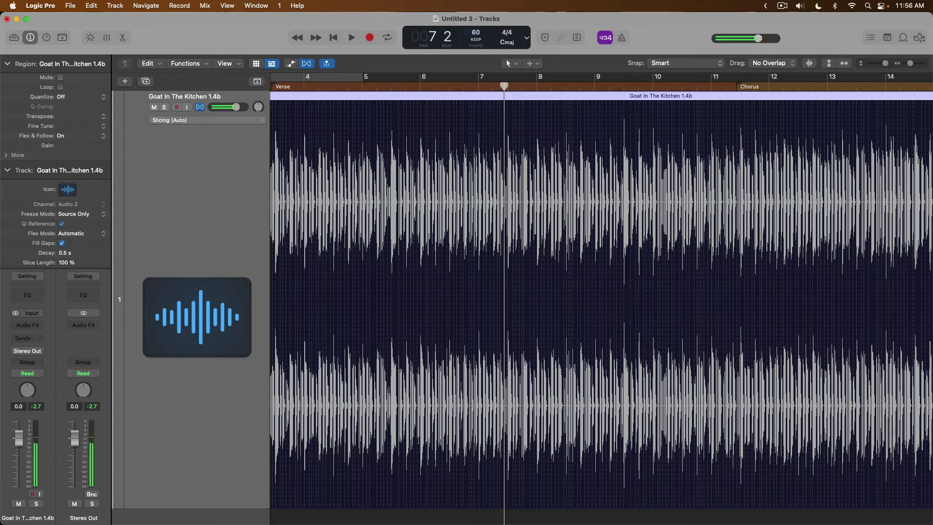
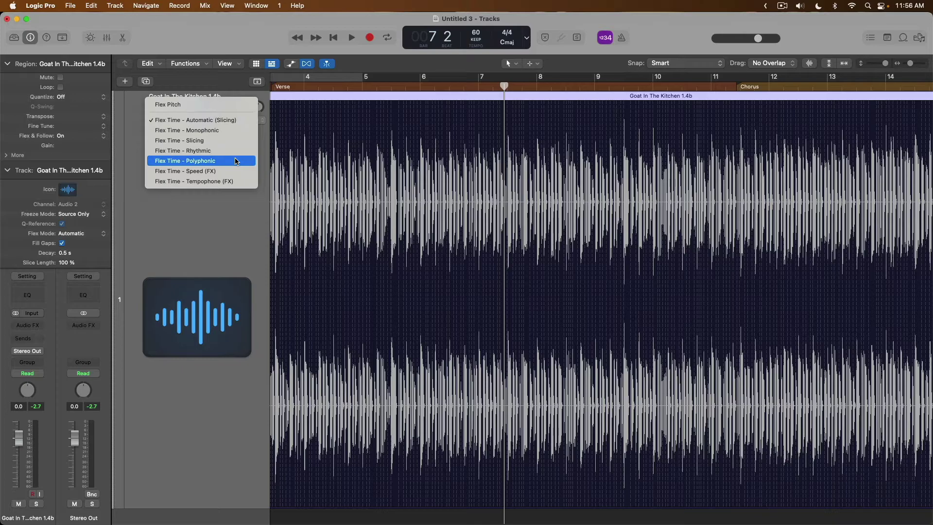
Set the Goat In The Kitchen 1.4b track's flex mode to Polyphonic and play the same part of the verse.
left_click(235, 161)
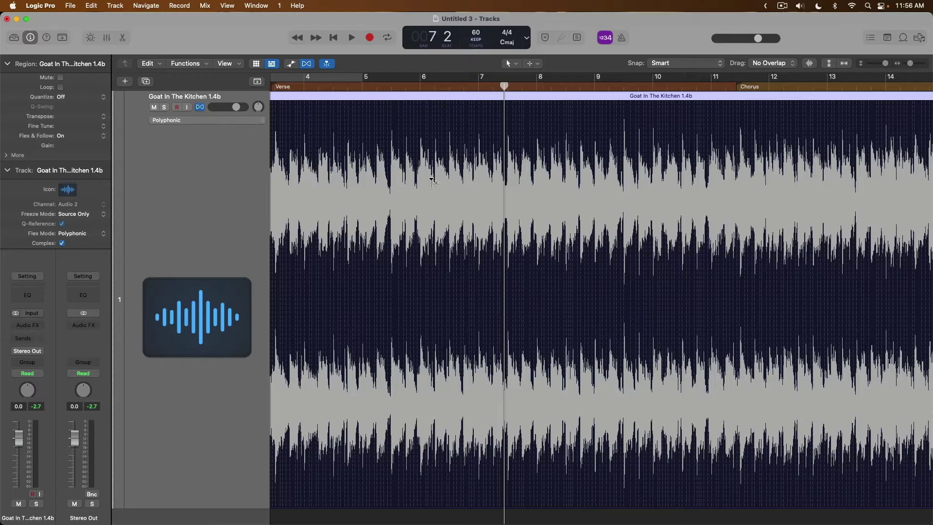
key("space")
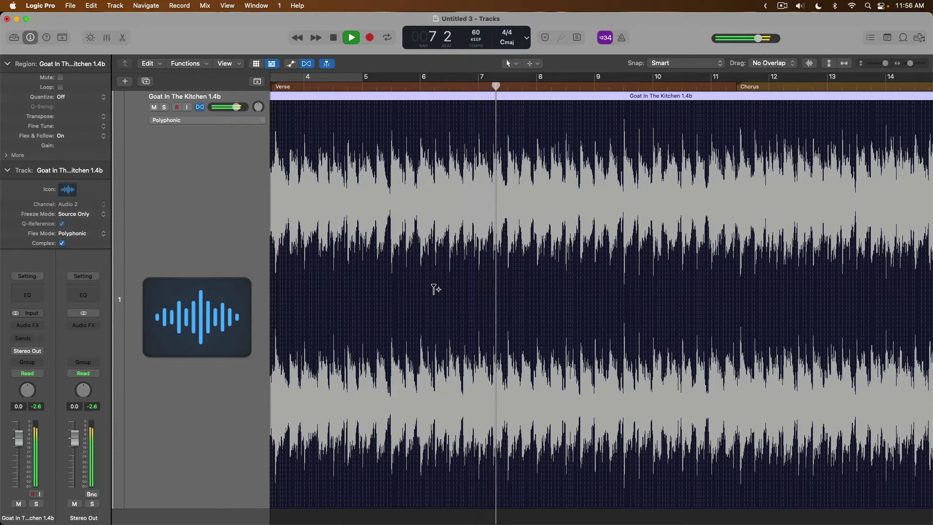
key("space")
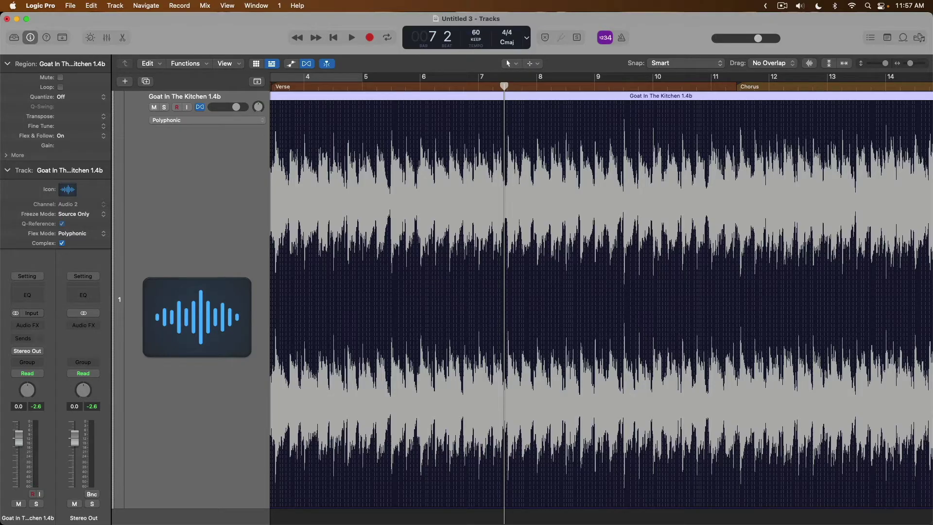
Set the project tempo to 70 and play the Polyphonic flexed mix in the verse.
type("70")
key("Return")
key("space")
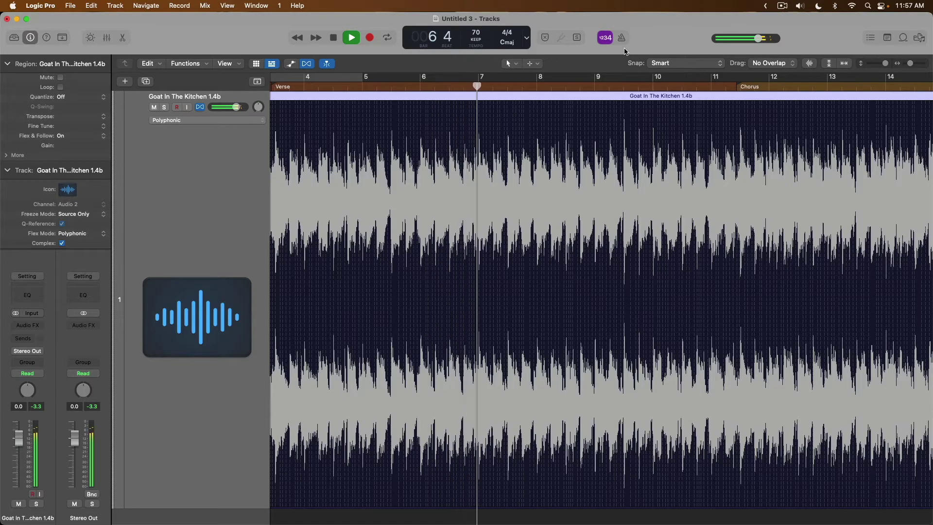
key("space")
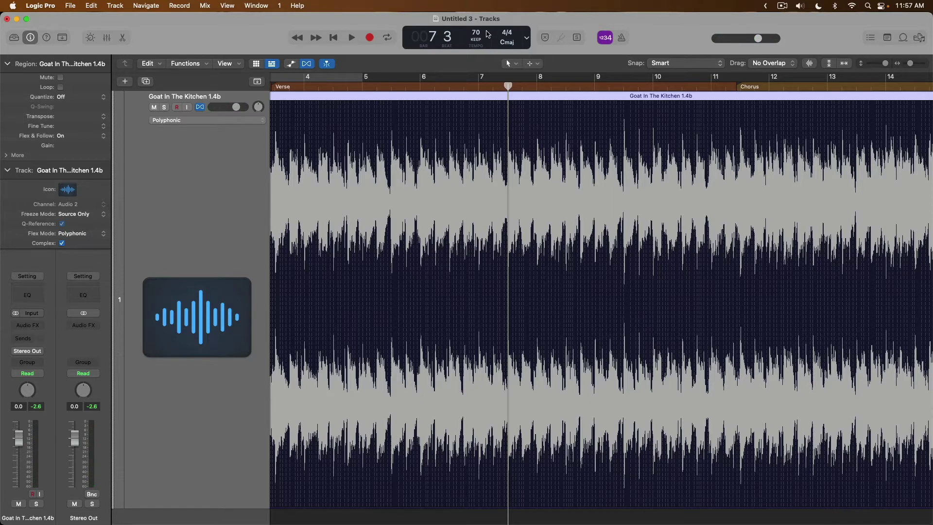
mouse_move(476, 33)
left_mouse_down()
mouse_move(476, 22)
mouse_move(480, 39)
left_mouse_up()
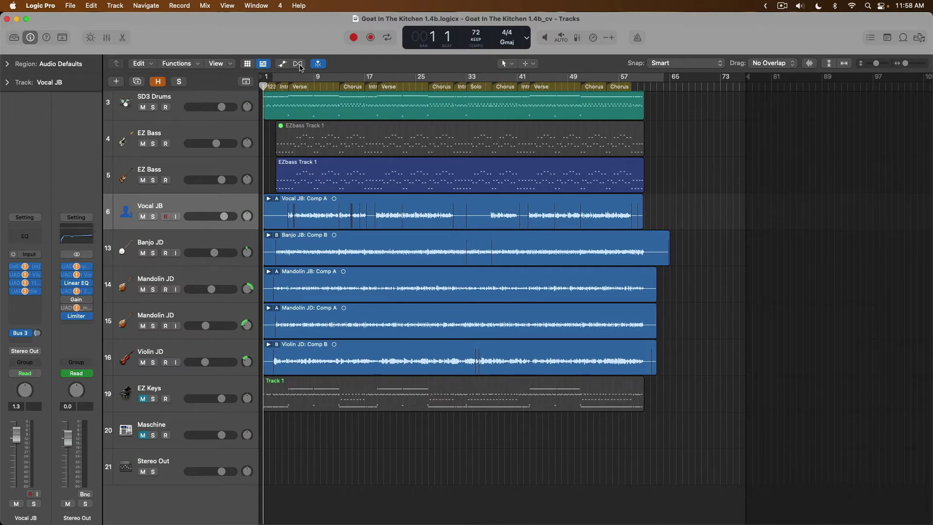
Show the Flex controls in the Goat In The Kitchen 1.4b multitrack project and enable Flex on the Vocal JB track in Monophonic mode.
left_click(299, 64)
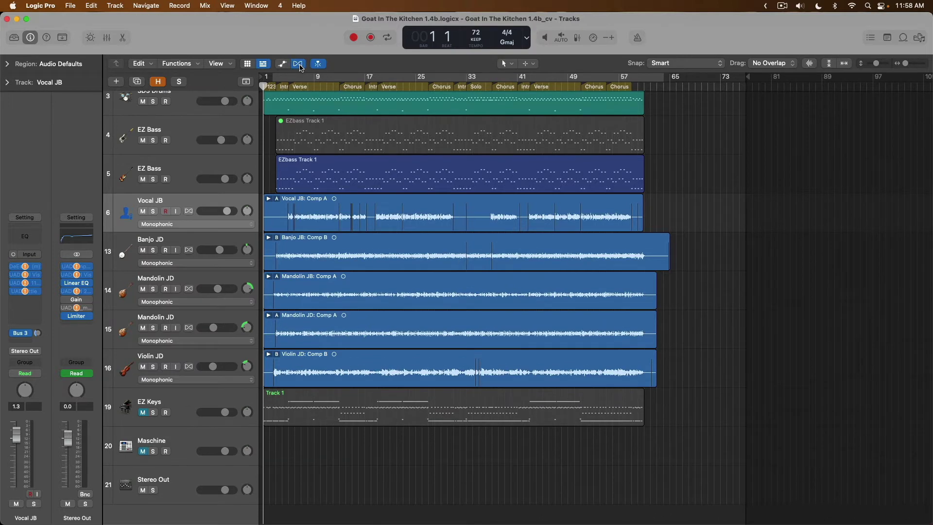
left_click(231, 225)
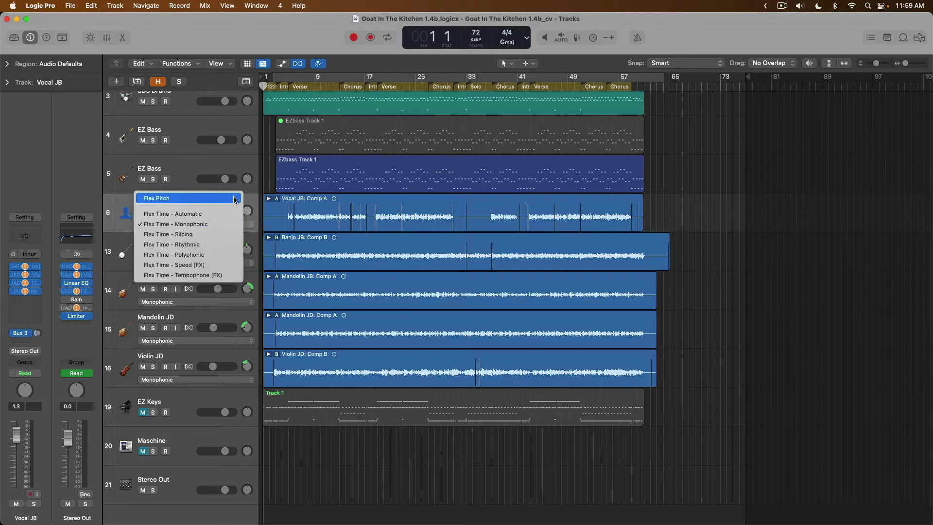
left_click(231, 224)
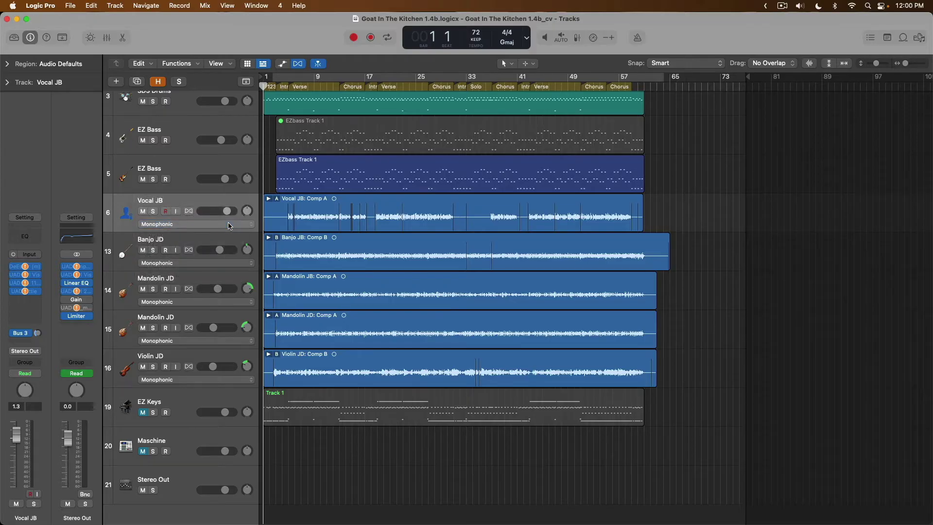
left_click(210, 204)
Expand the Vocal JB take folder and examine the transient markers across Take 31.
left_click(268, 199)
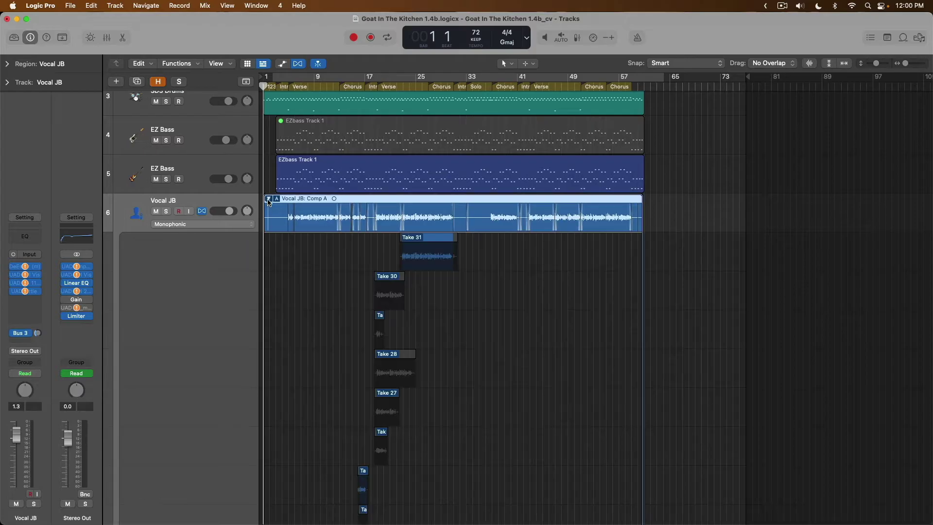
left_click(417, 251)
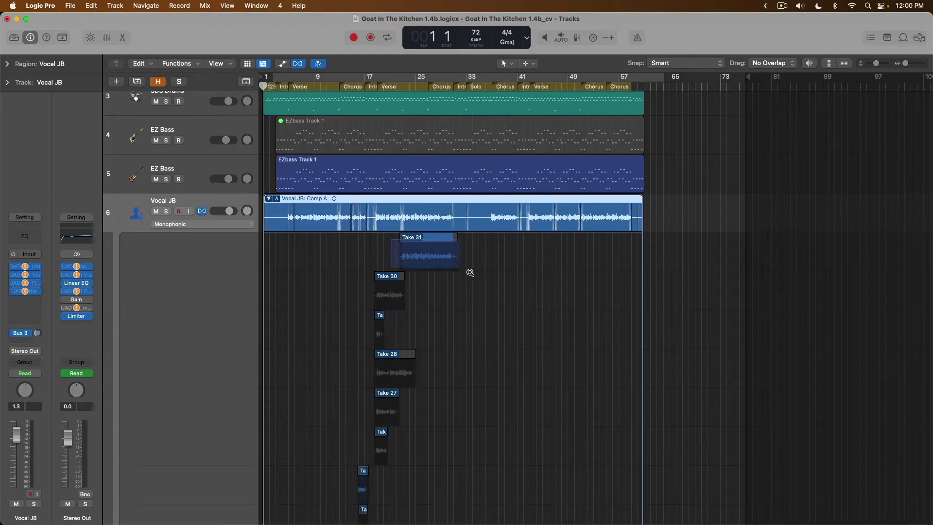
key("z")
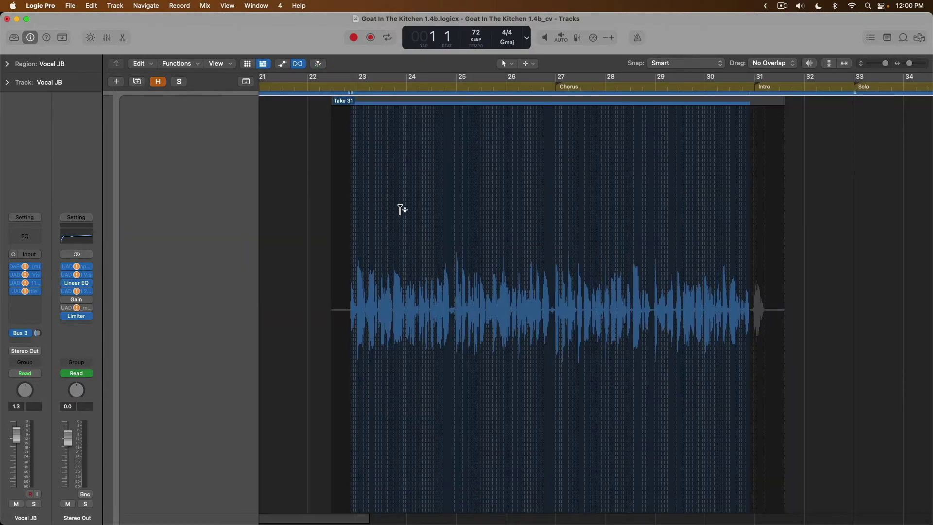
left_click(605, 235, "ctrl+alt")
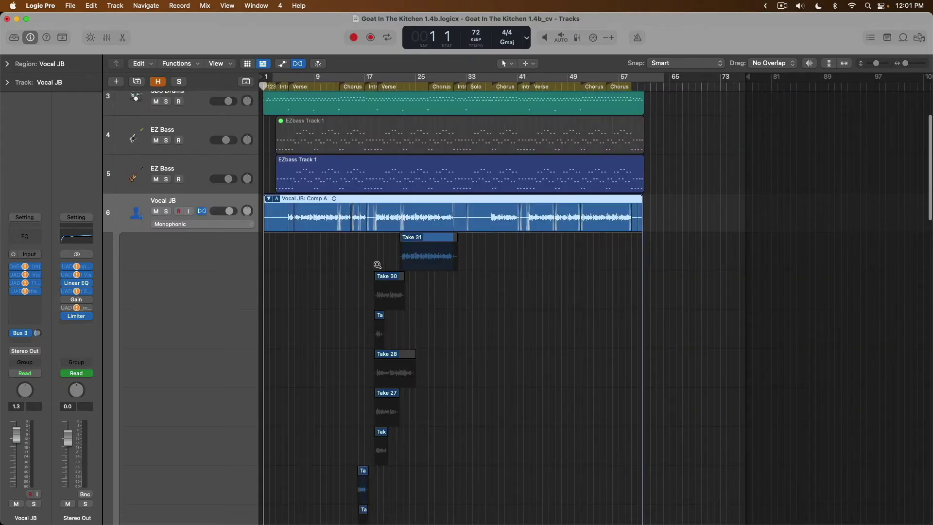
Examine Take 31's transient markers up close around bars 23 to 26 and collapse the Vocal JB take folder.
left_click_drag(377, 264, 448, 401)
left_click(448, 299, "ctrl+alt")
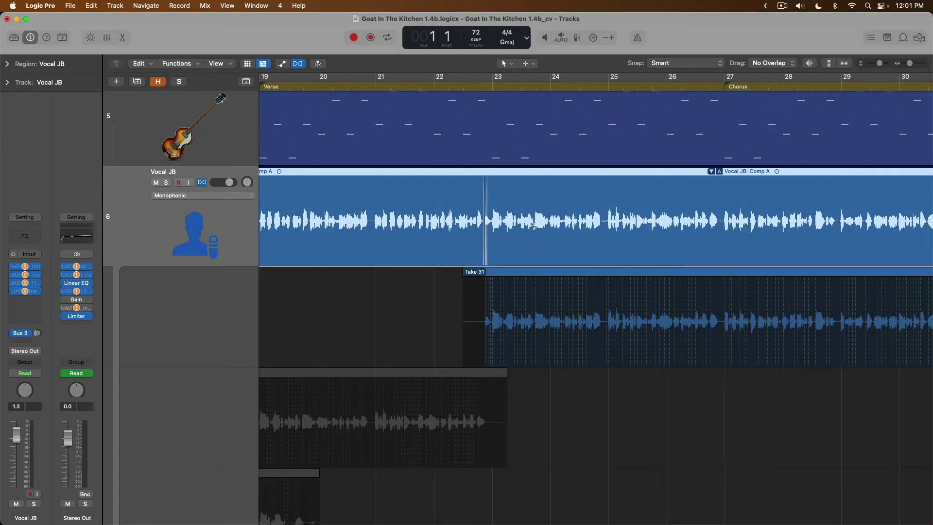
left_click_drag(461, 246, 681, 396)
scroll(475, 285, "up", 4)
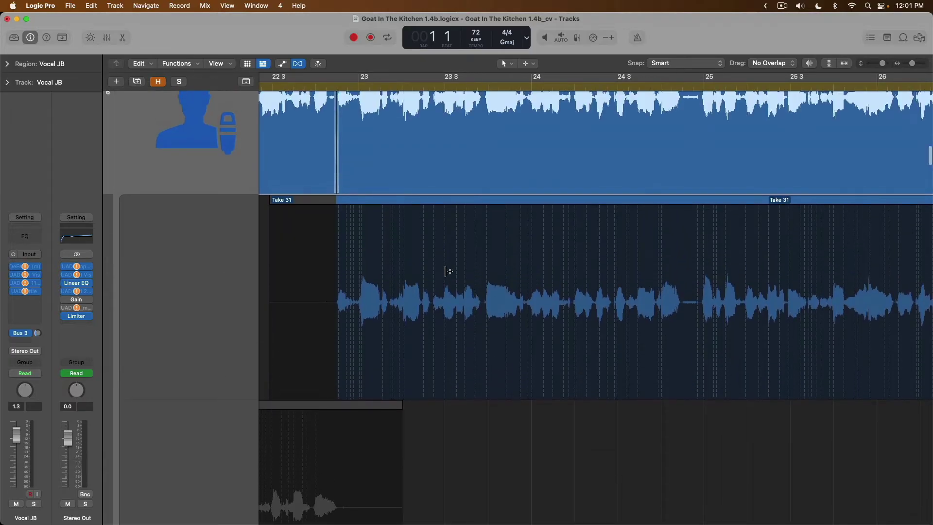
left_click(447, 352)
left_click_drag(434, 253, 444, 250)
key("Return")
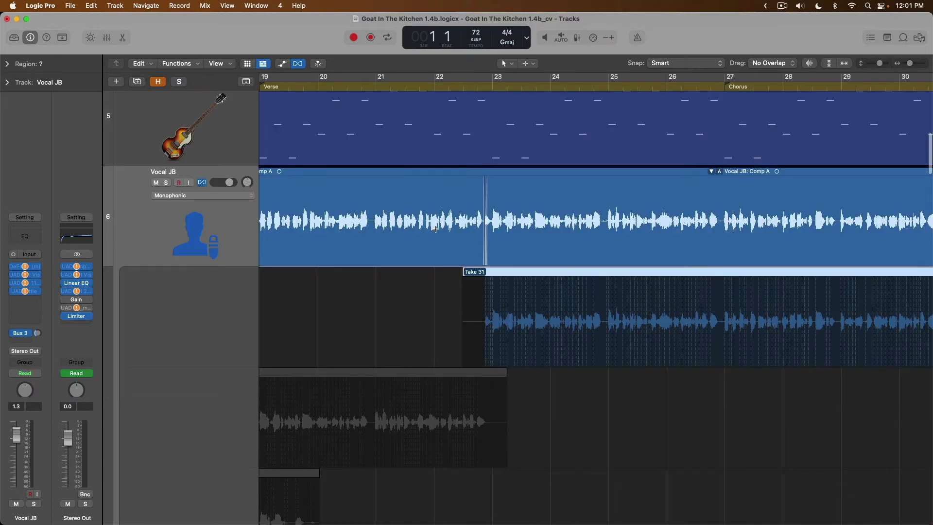
key("z")
left_click(711, 171)
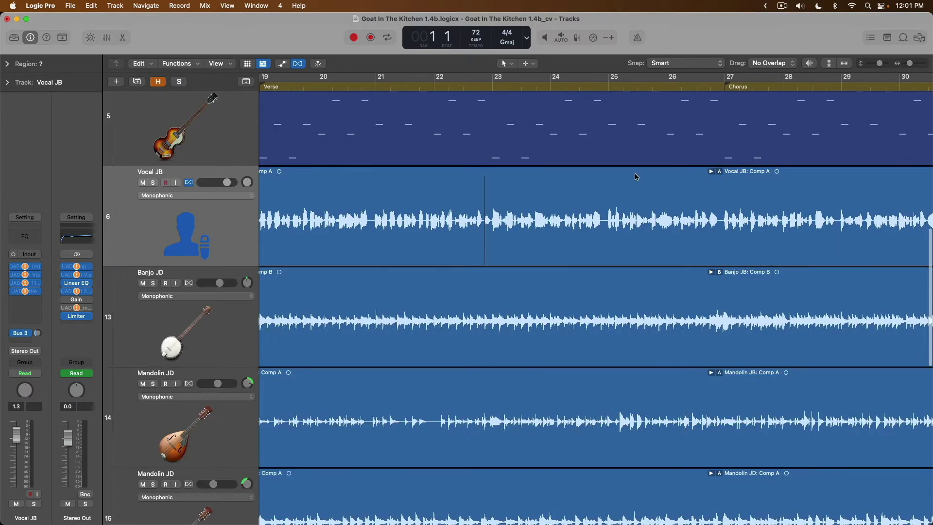
Solo the Banjo JD track and play it from the first intro marker up to the verse.
scroll(602, 181, "left", 5)
scroll(603, 180, "left", 6)
left_click(153, 283)
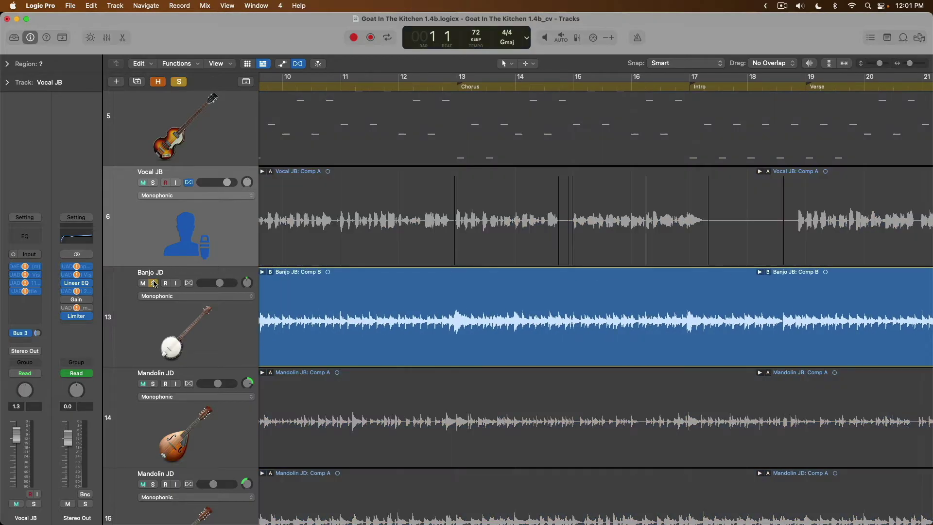
left_click(350, 200, "ctrl+alt")
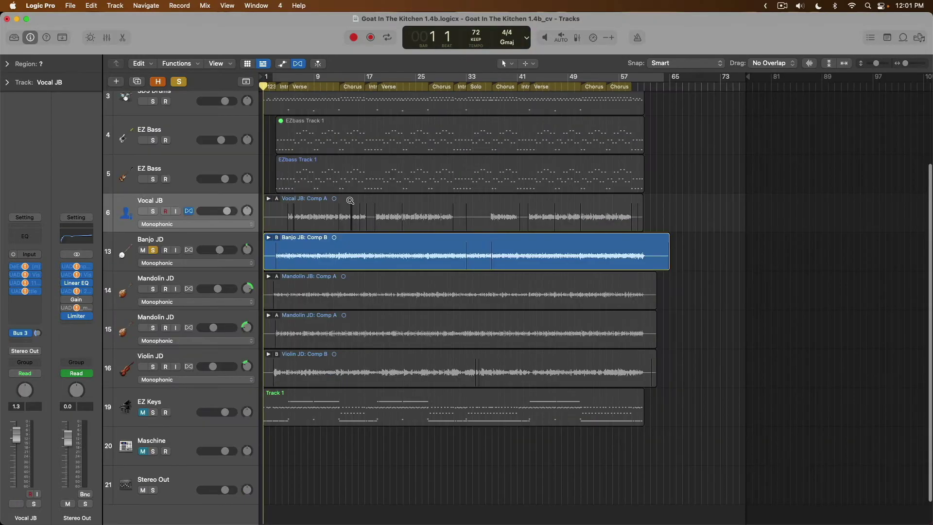
left_click(276, 87)
key("space")
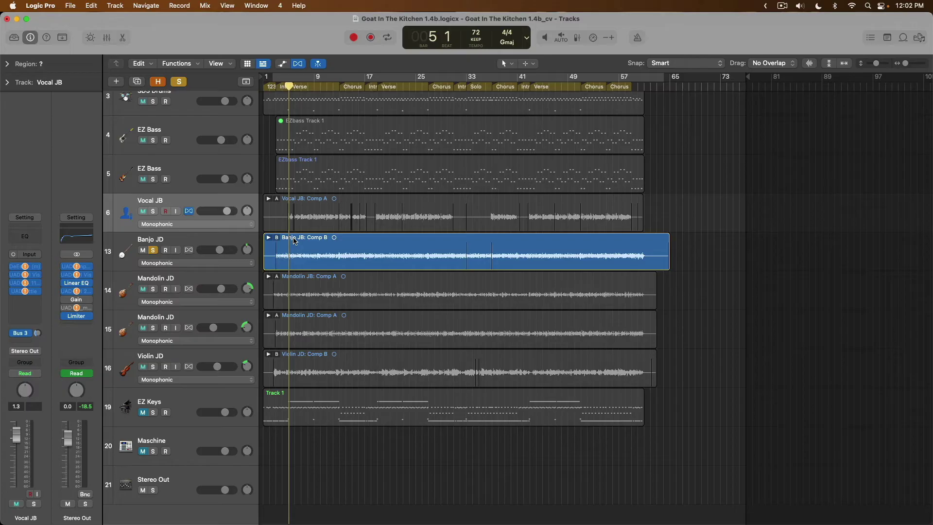
Select the Banjo JD track and set its flex mode to Polyphonic.
left_click(230, 239)
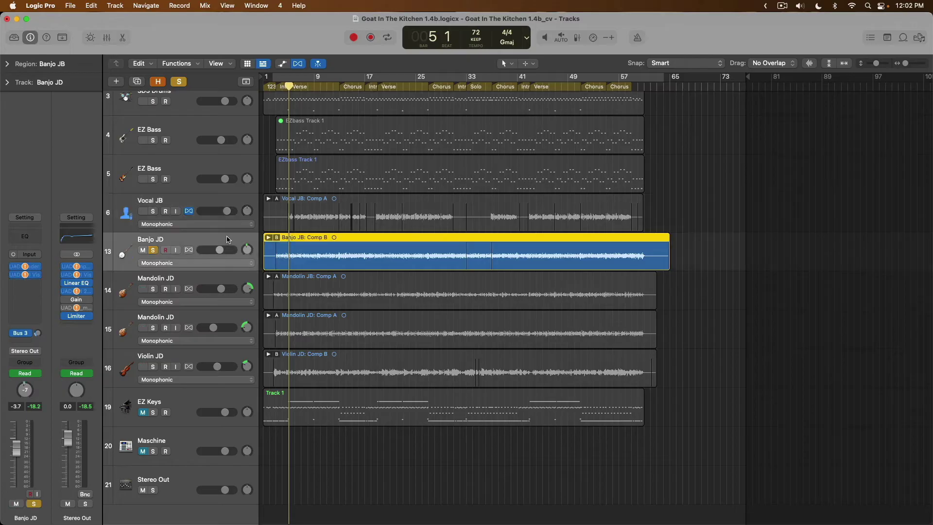
left_click(224, 263)
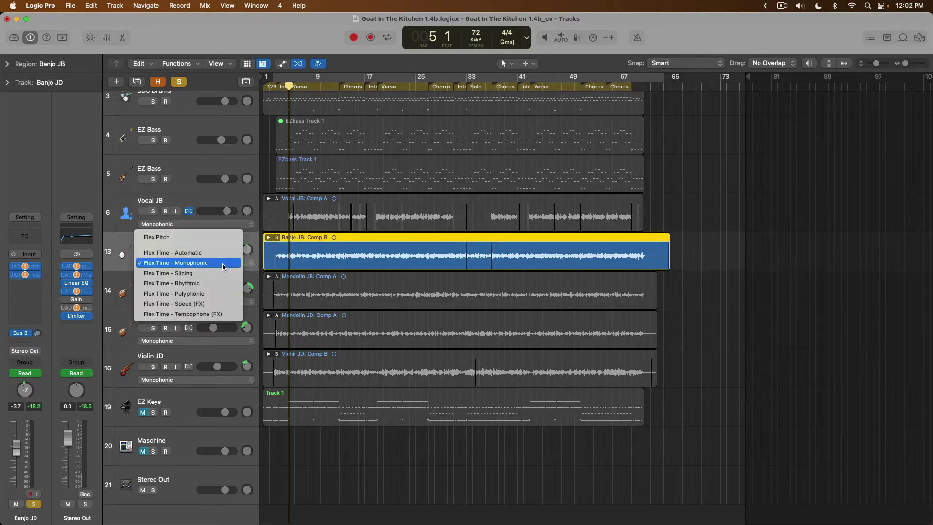
left_click(218, 296)
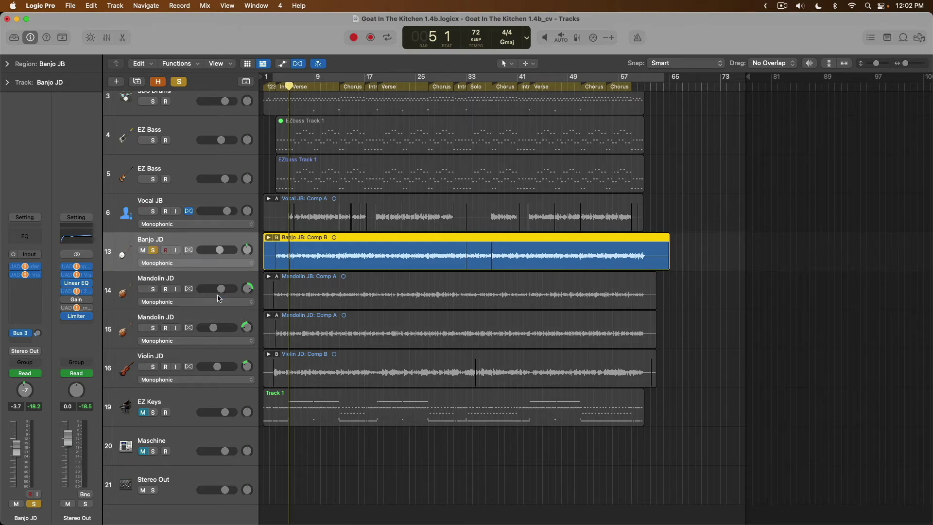
Expand the Banjo JD take folder, examine the transient markers of the solo section in Take 9, and collapse the folder.
left_click(268, 237)
left_click_drag(455, 271, 521, 309)
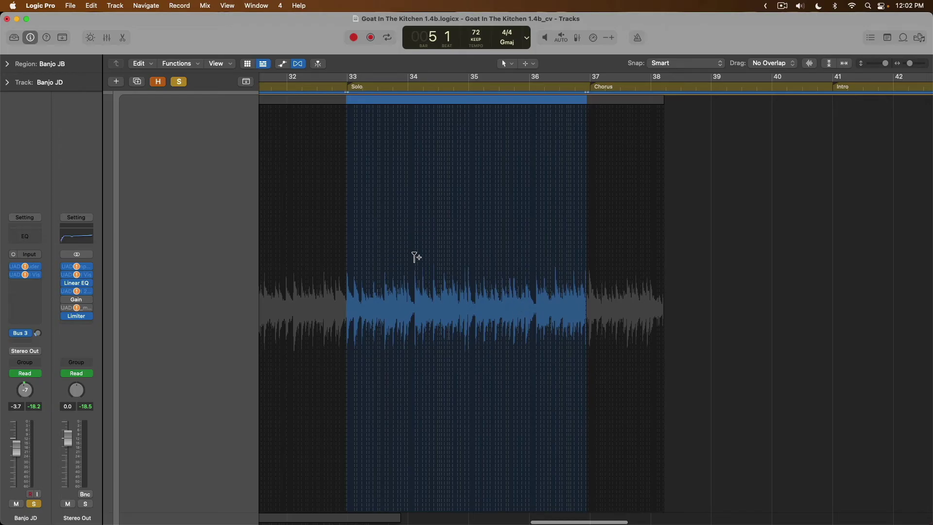
left_click(365, 276)
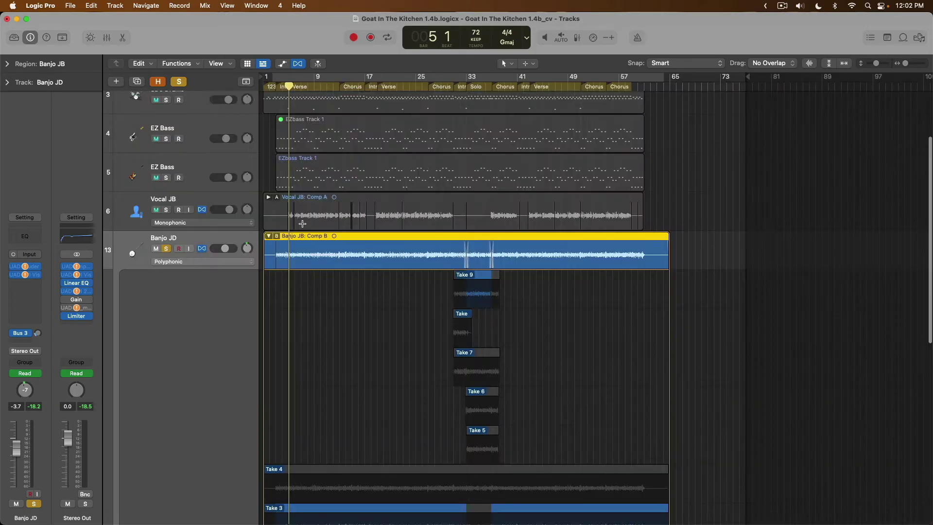
left_click(269, 236)
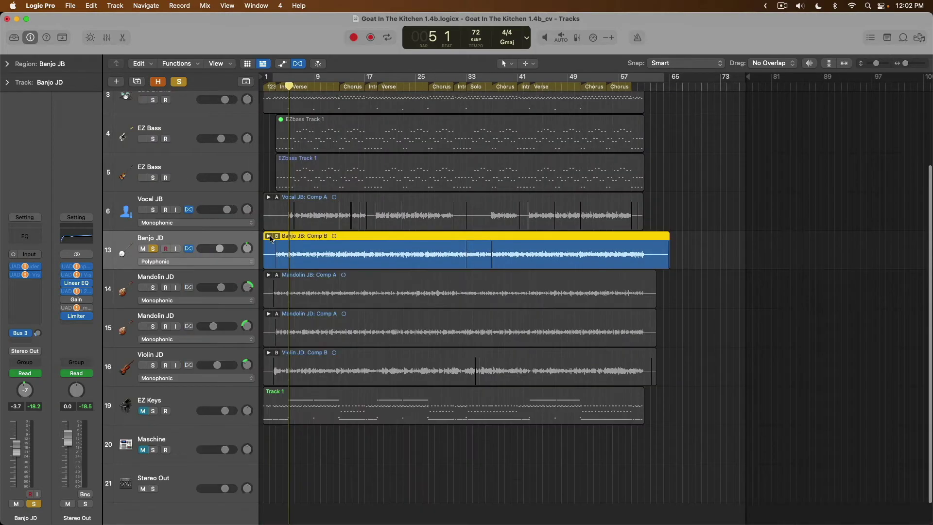
Solo and audition the first Mandolin JD track, and set the flex mode of both Mandolin JD tracks to Polyphonic.
left_click(157, 289)
key("space")
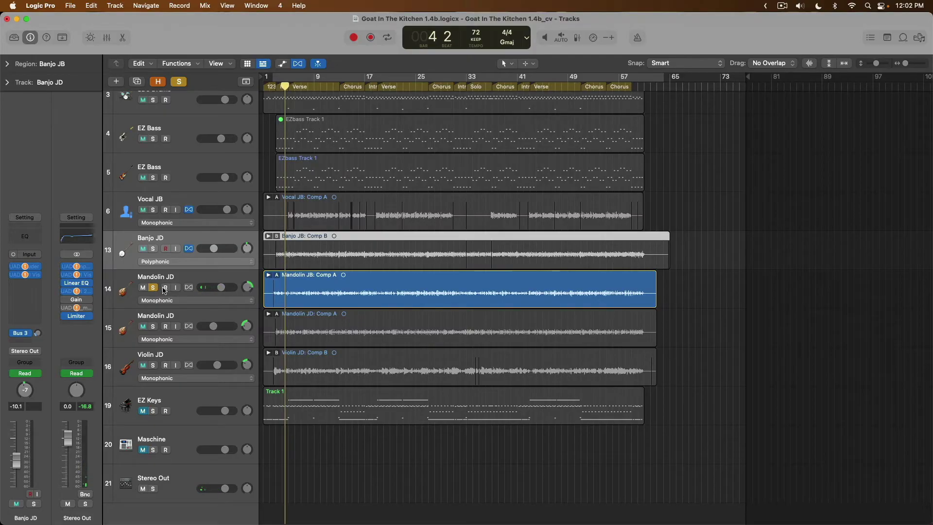
left_click(170, 300)
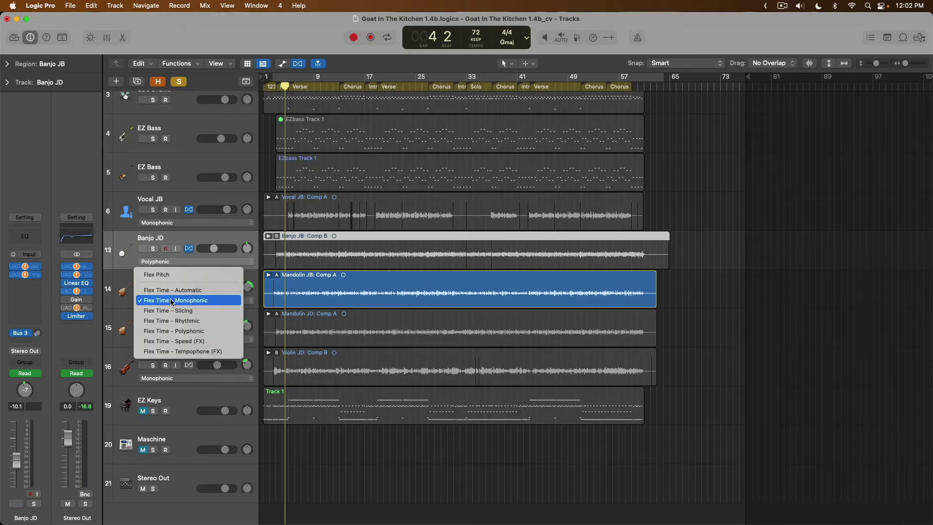
left_click(172, 330)
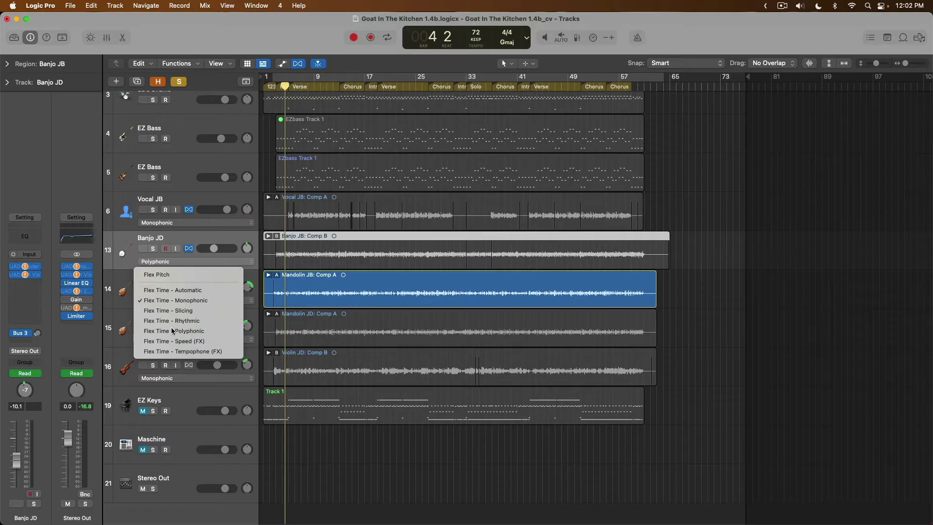
left_click(174, 339)
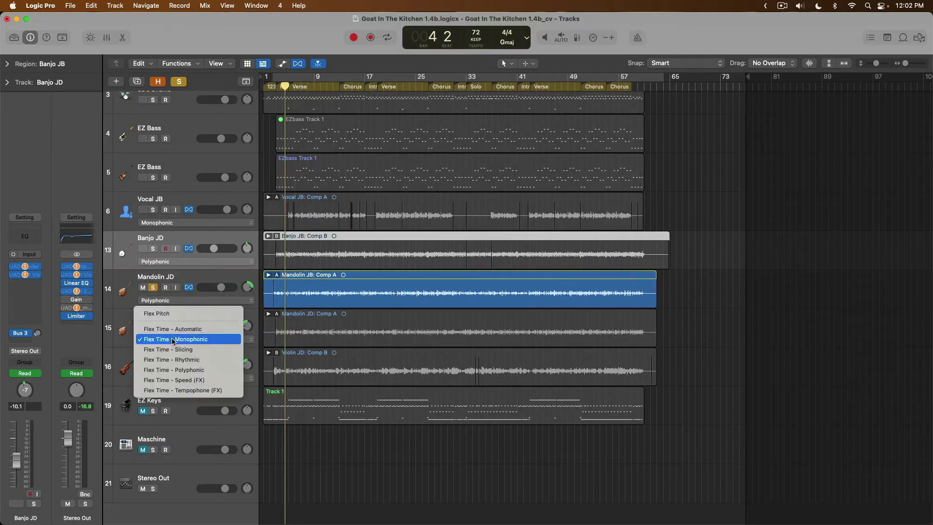
left_click(173, 369)
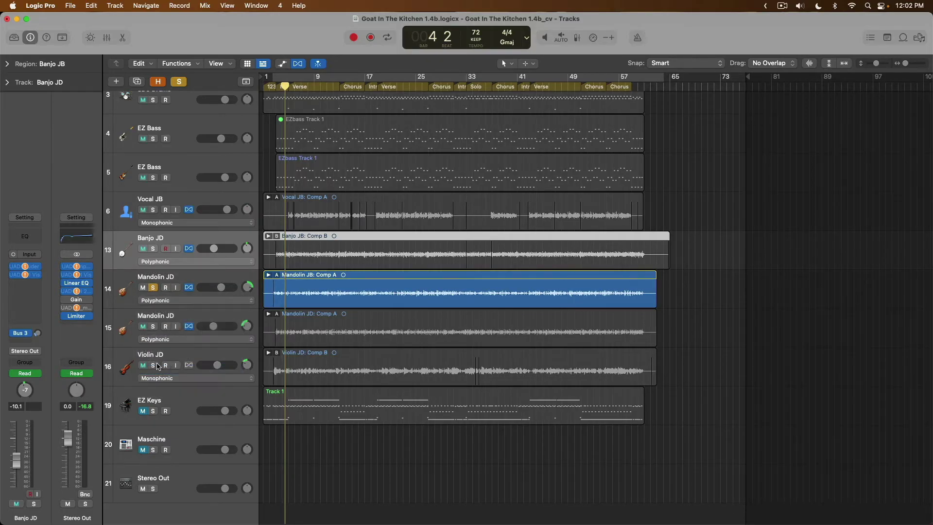
Solo and audition the Violin JD track, and set its flex mode to Polyphonic.
left_click(153, 366)
key("space")
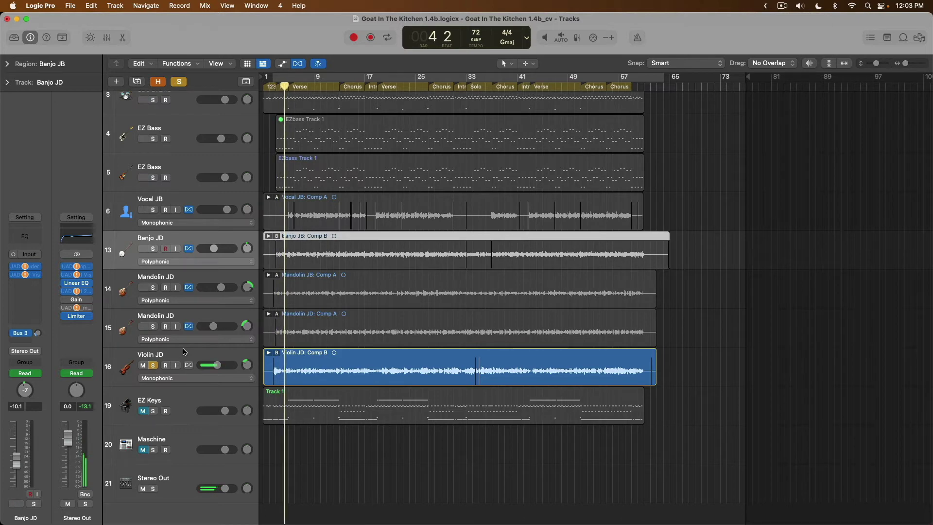
left_click(184, 378)
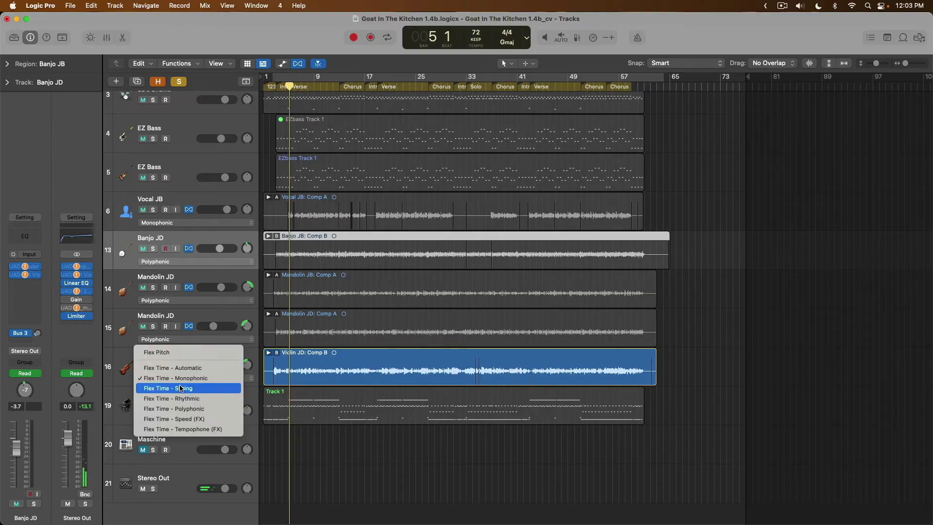
left_click(179, 409)
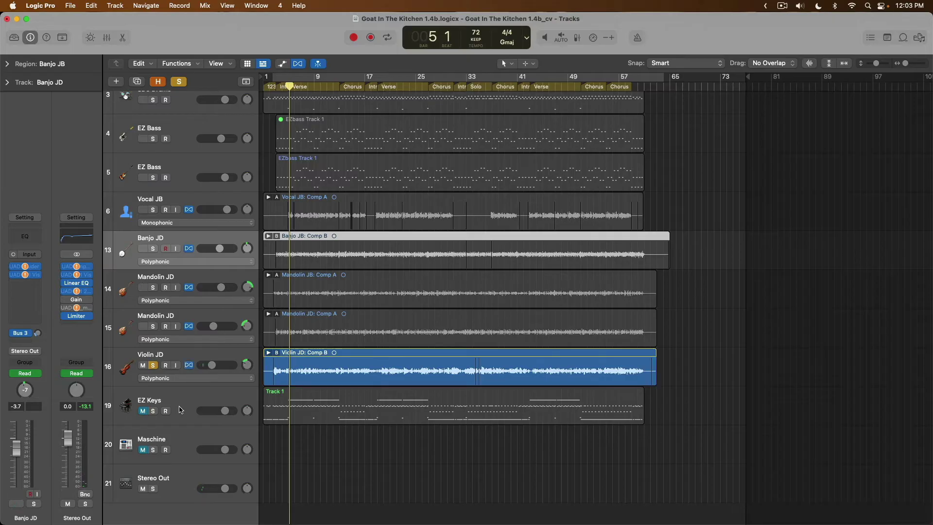
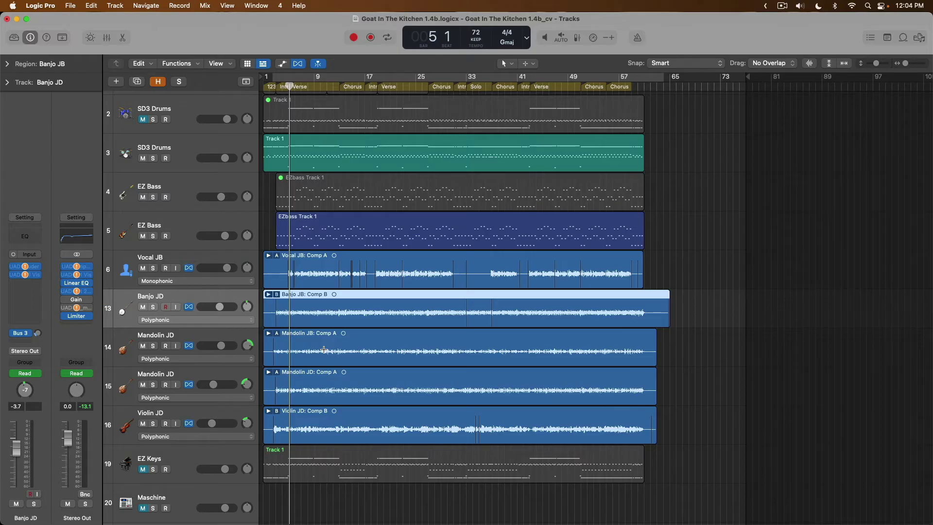
Convert all Drummer regions on the Blue Ridge (Austin) track to MIDI regions.
scroll(324, 349, "up", 2)
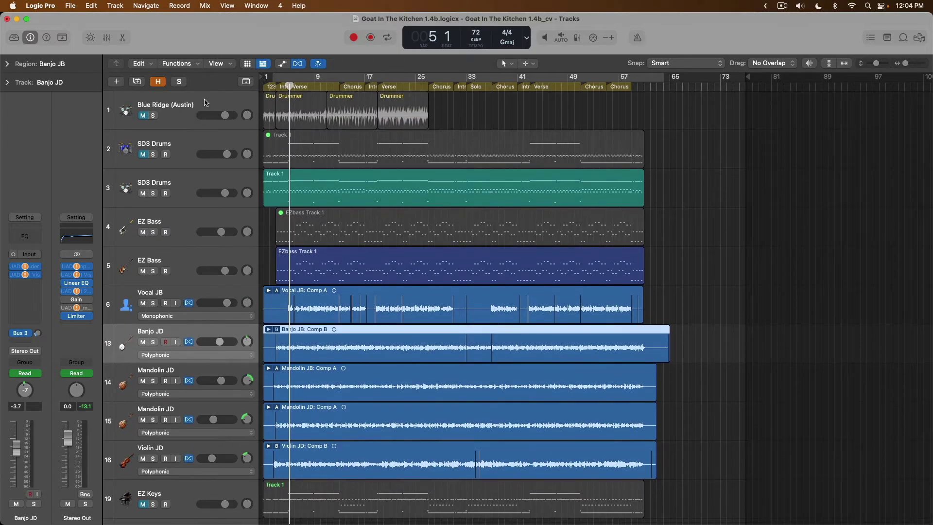
left_click(205, 103)
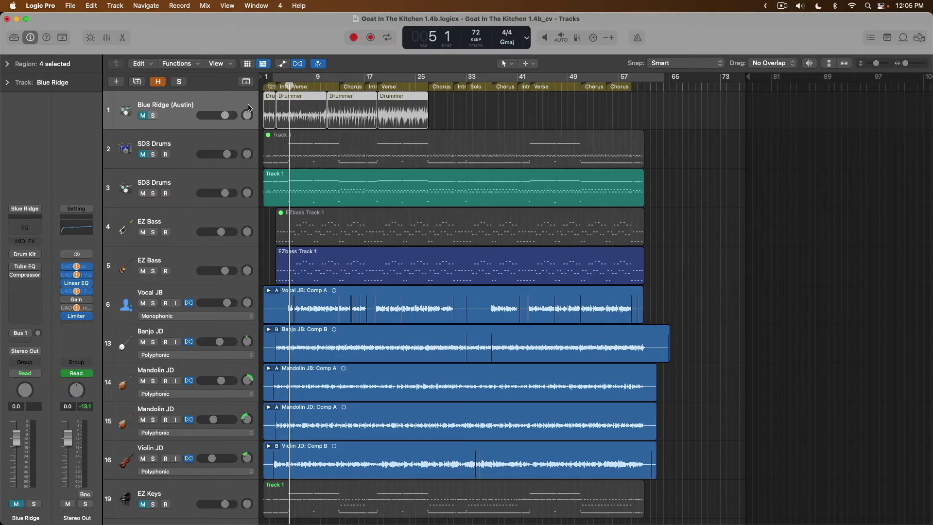
right_click(309, 105)
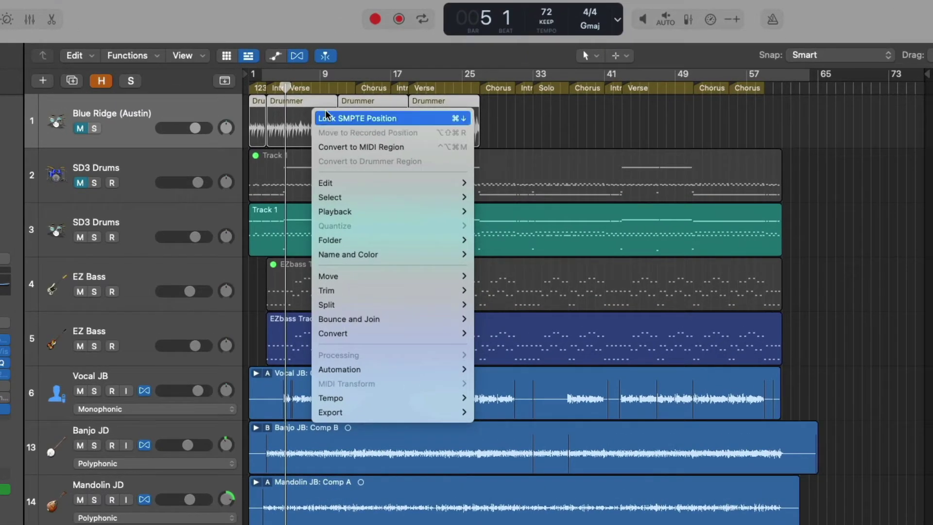
mouse_move(358, 332)
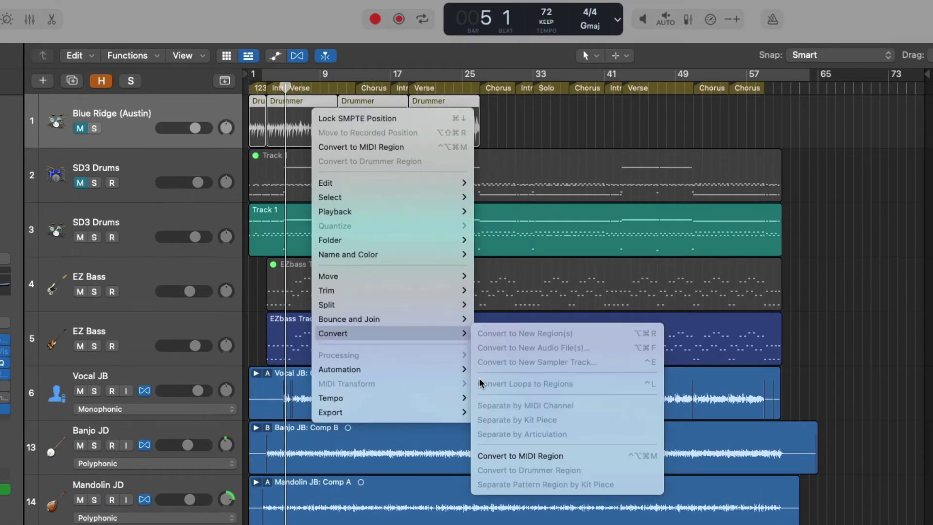
left_click(480, 456)
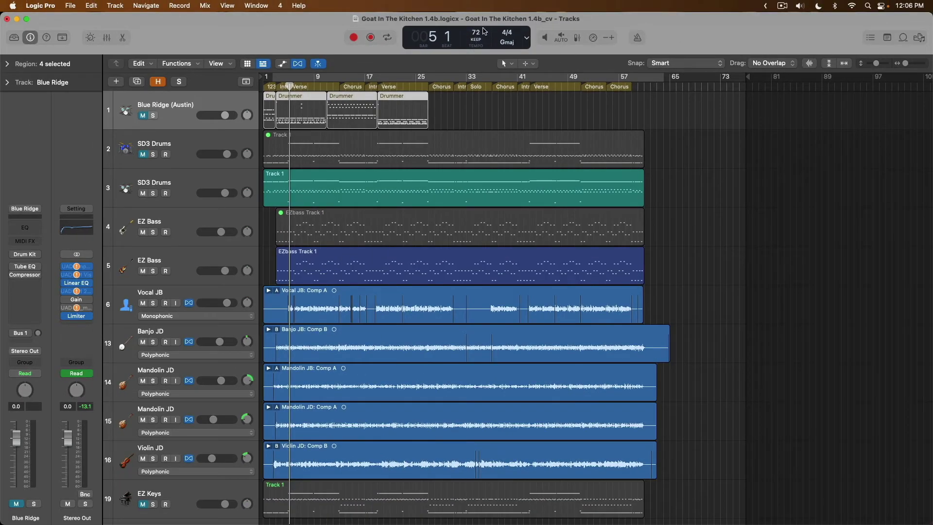
Audition the song at a lower project tempo, and play it again with the tempo set to 70 BPM.
left_click_drag(478, 29, 478, 57)
key("space")
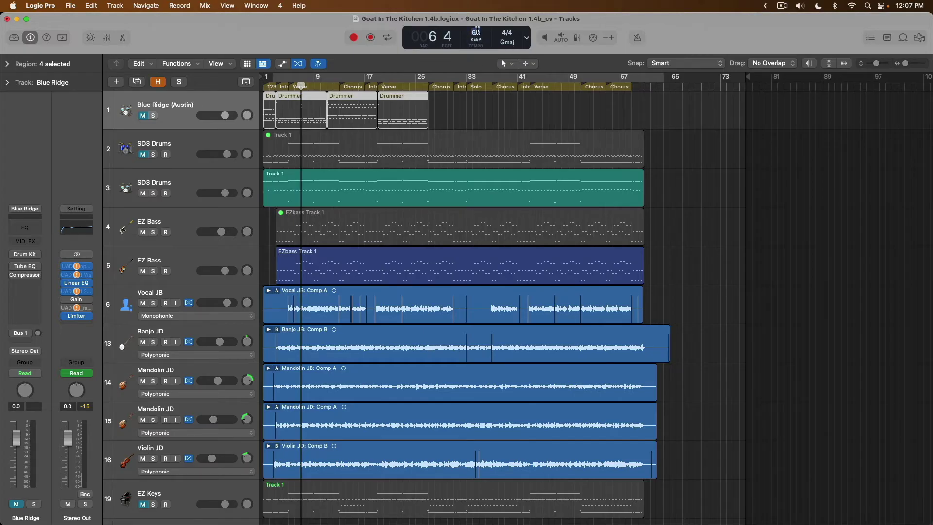
left_click_drag(477, 30, 476, 22)
key("space")
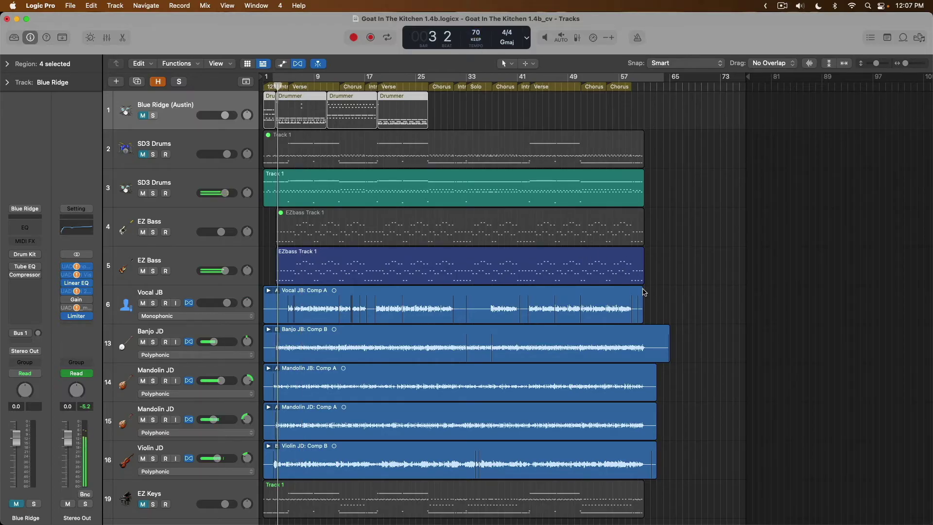
Play the verse vocal from bar 7 and replay the phrase from bar 8, and examine the Vocal JB track's flex mode choices.
left_click_drag(277, 272, 371, 316)
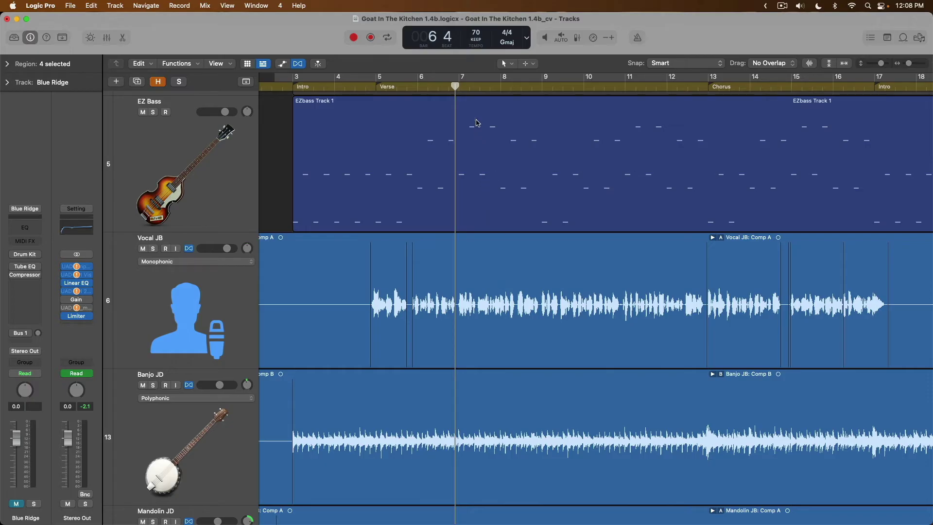
left_click(460, 85)
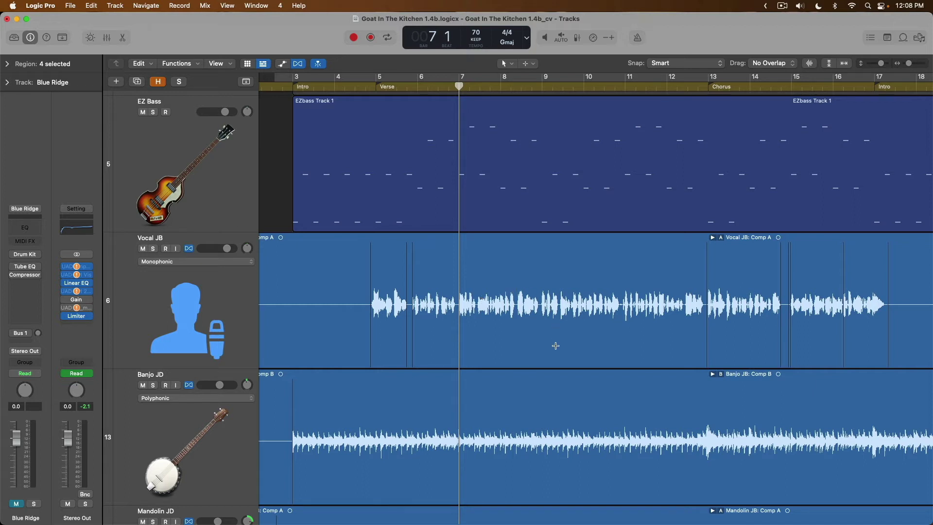
key("space")
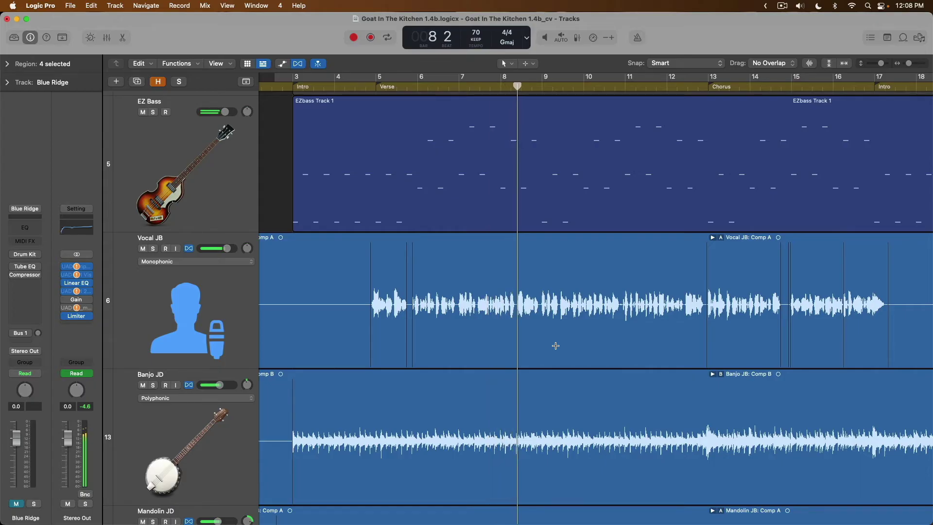
key("space")
left_click_drag(522, 84, 516, 86)
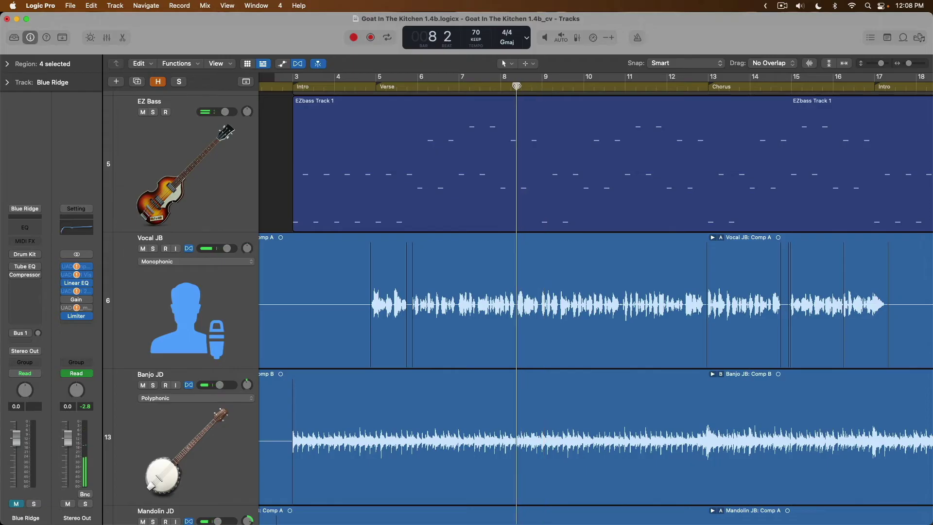
key("space")
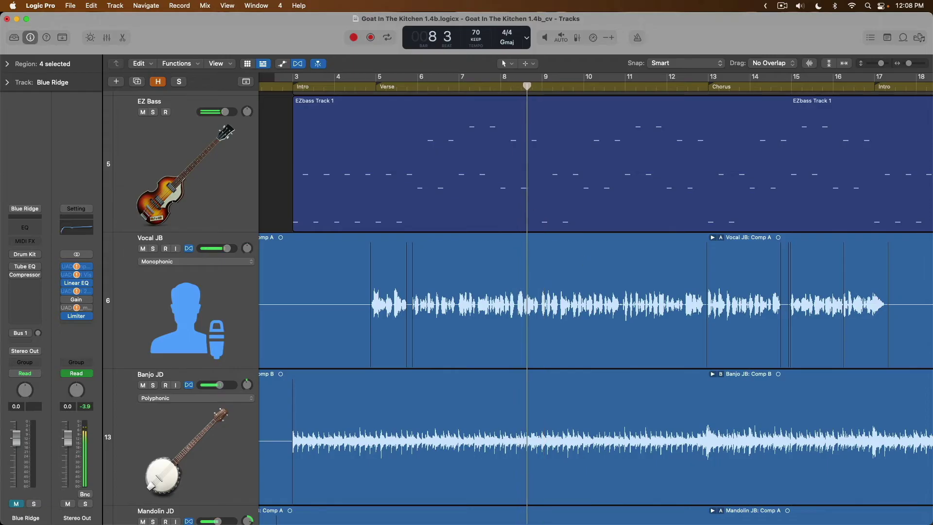
key("space")
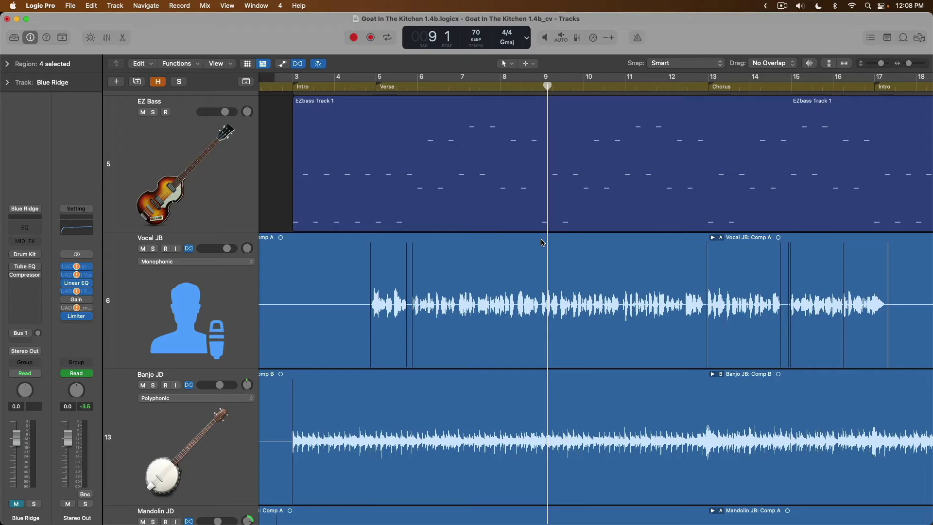
left_click(252, 263)
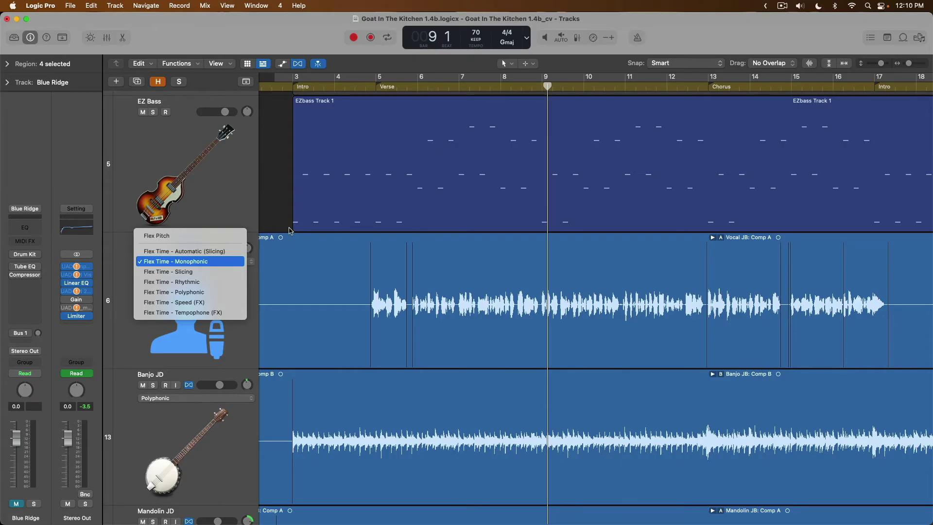
left_click(299, 246)
Set the project tempo to 72 BPM and hide the Flex controls on the tracks.
double_click(473, 31)
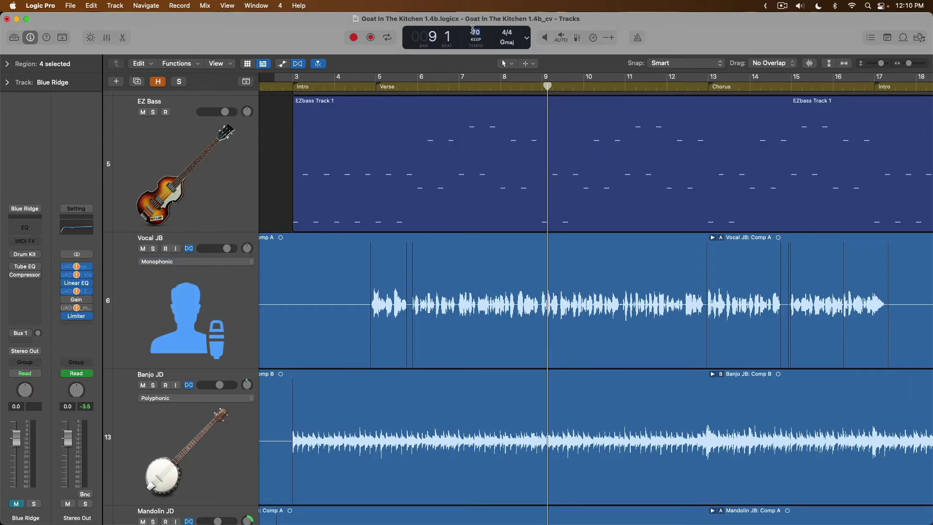
type("72")
key("Return")
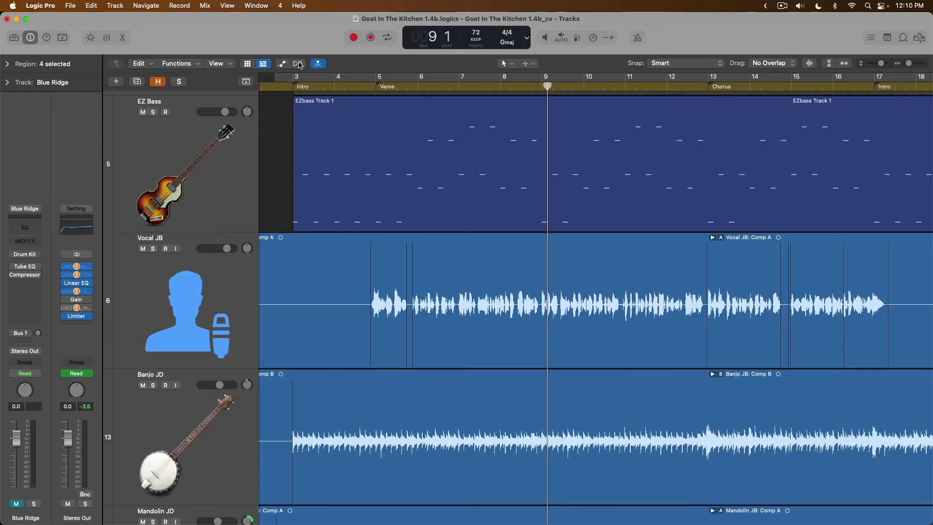
key("z")
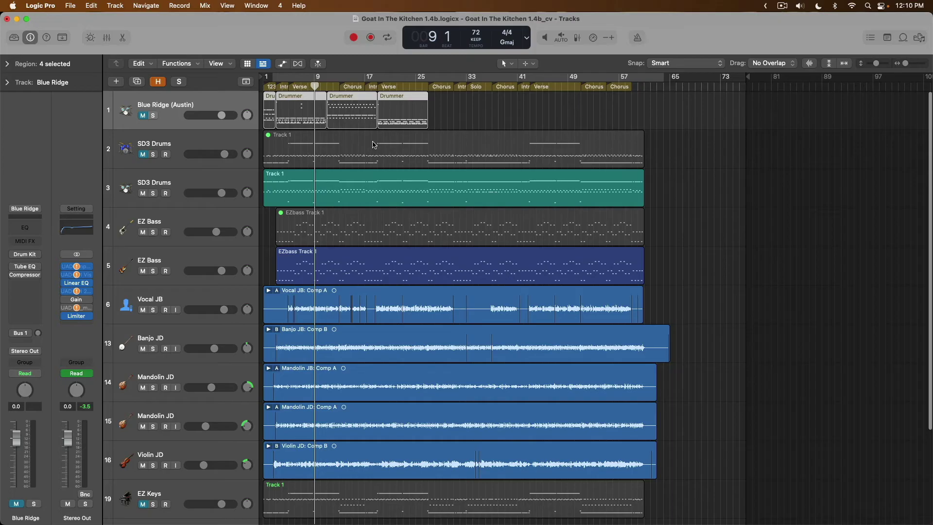
Export the Vocal JB track as an audio file to the Desktop, with effect plug-ins bypassed and normalization off.
left_click(238, 298)
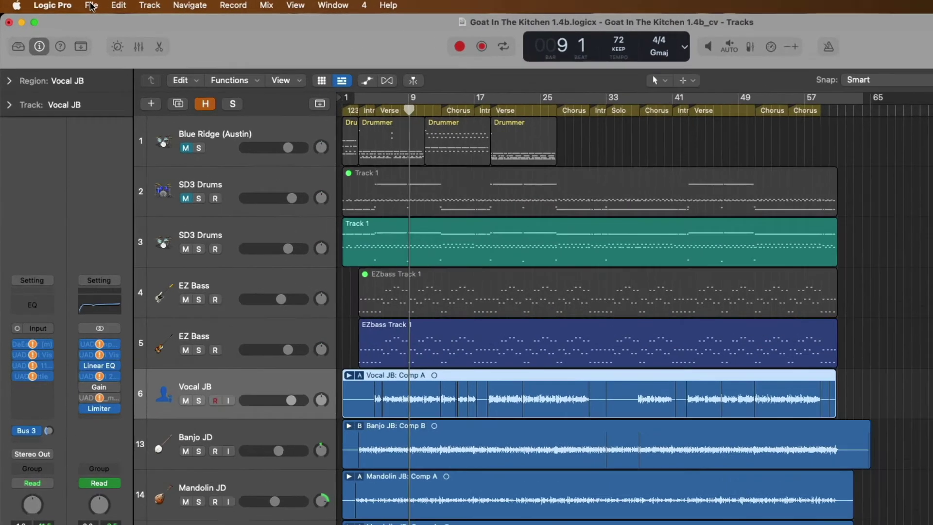
left_click(71, 7)
mouse_move(240, 355)
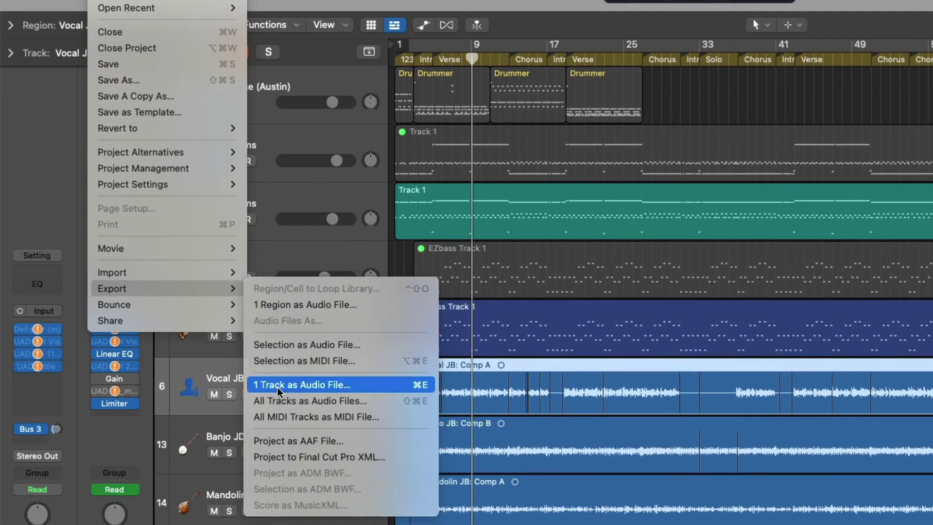
left_click(279, 386)
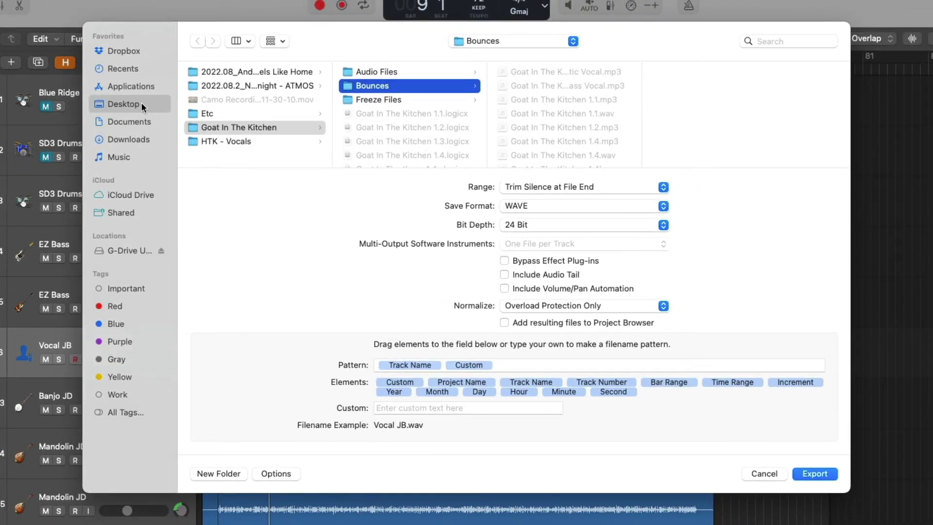
left_click(123, 103)
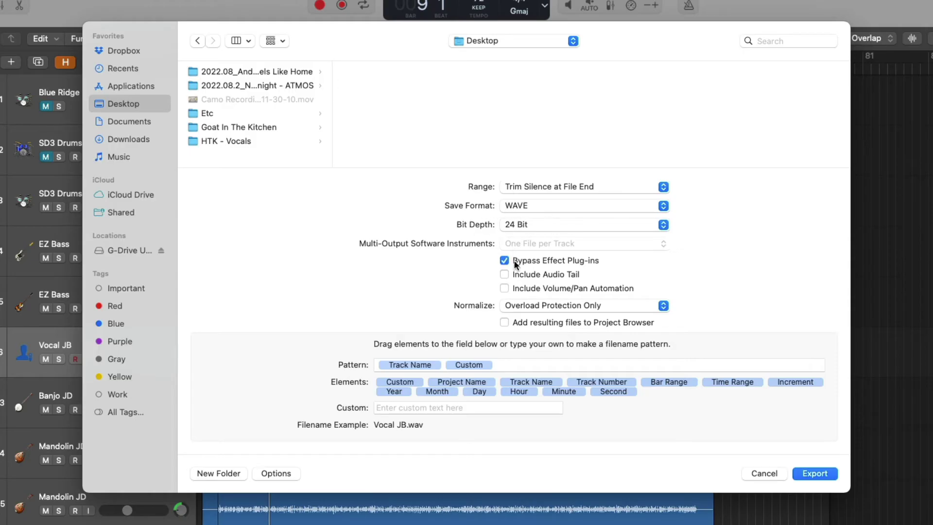
left_click(534, 307)
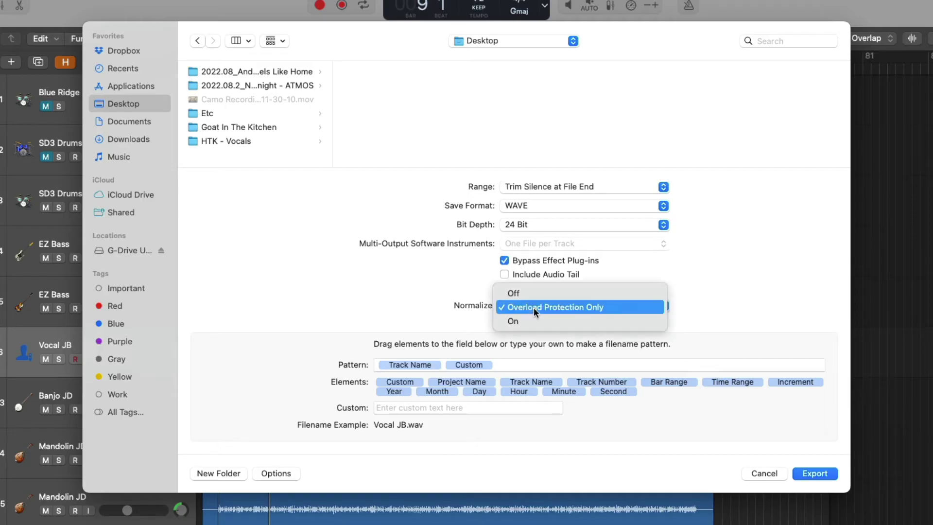
left_click_drag(625, 37, 100, 108)
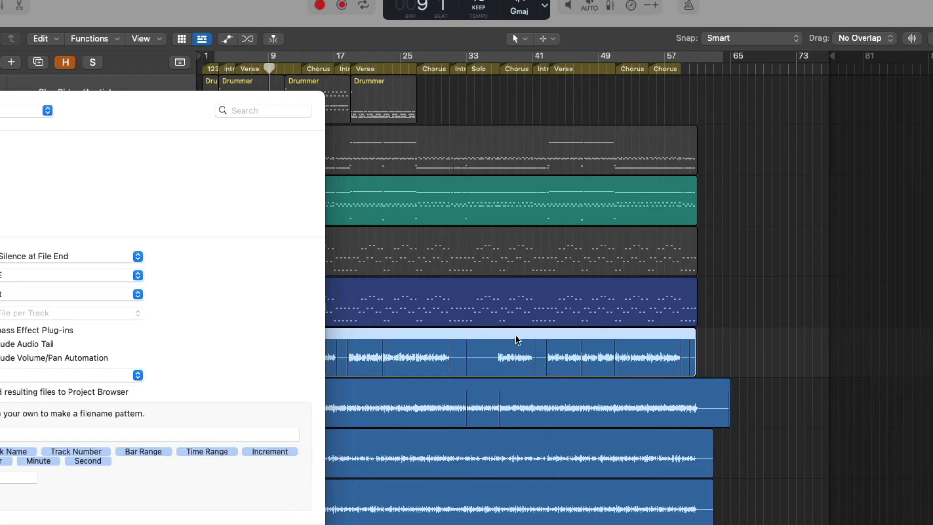
left_click_drag(169, 102, 558, 73)
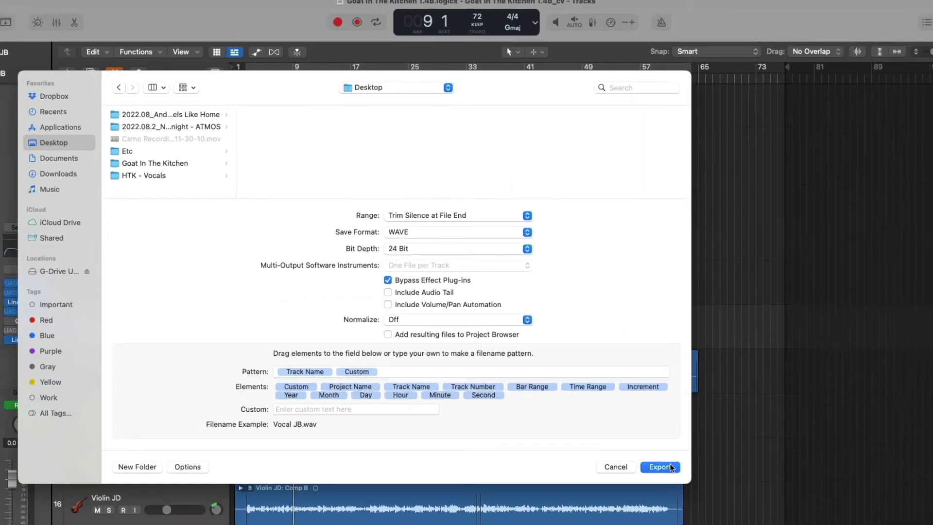
left_click(687, 512)
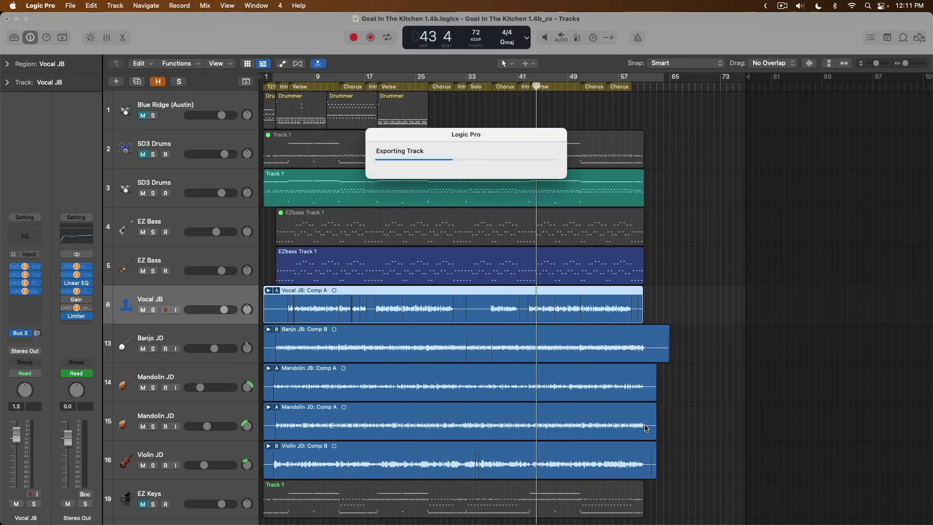
Launch the standalone Melodyne application.
key("super+space")
type("melodyne")
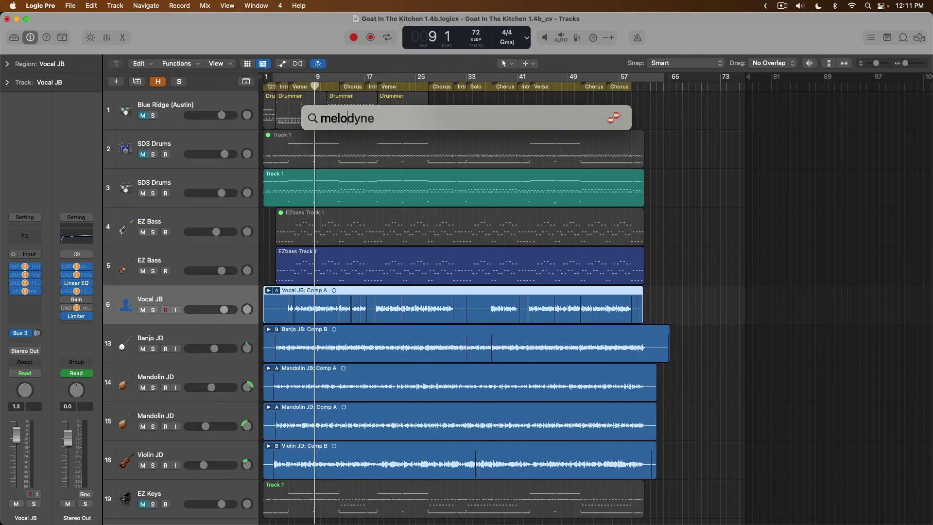
key("Return")
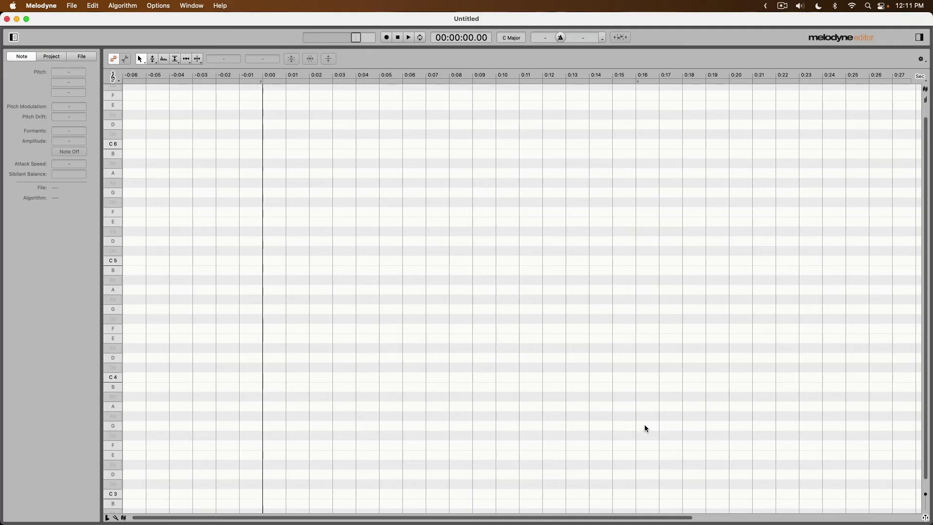
Load the exported Vocal JB audio file from the Desktop into the empty Melodyne project.
key("super+Tab")
key("super+Tab")
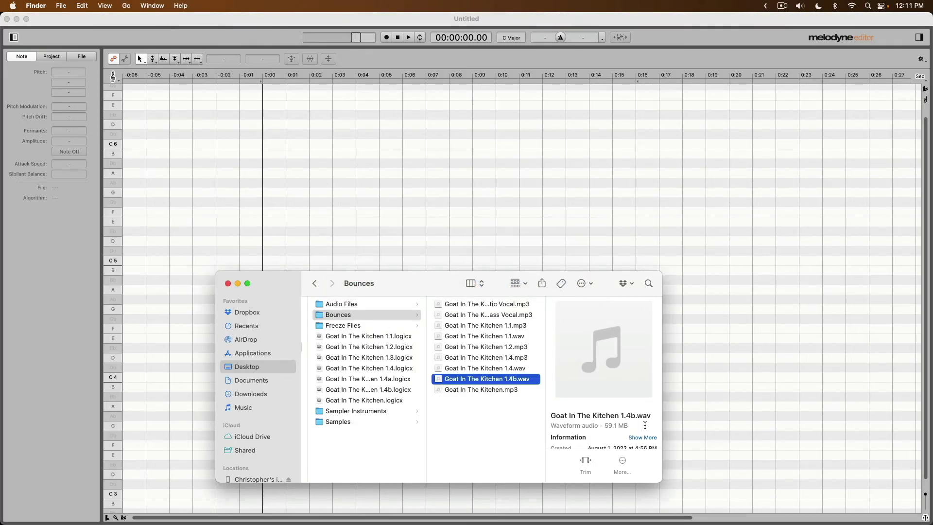
scroll(388, 392, "left", 5)
key("Left")
key("Left")
left_click_drag(355, 369, 237, 180)
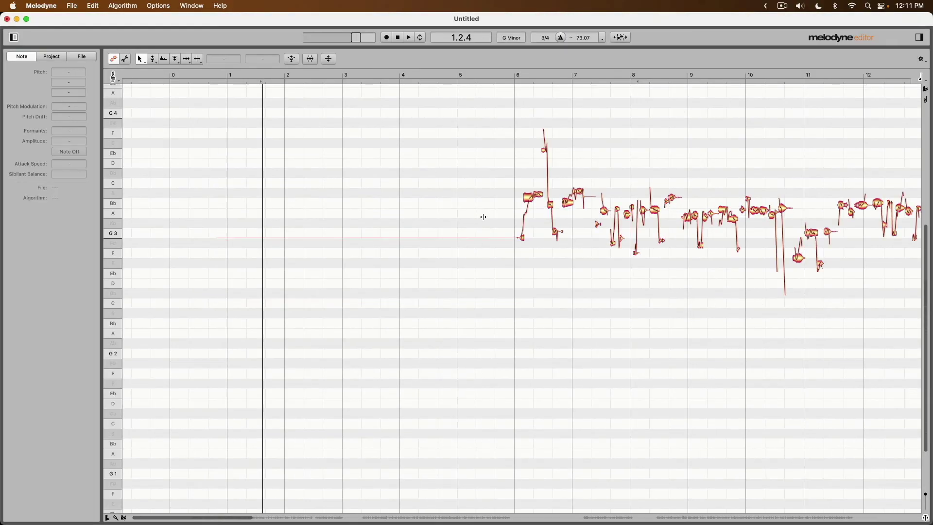
Examine the detected tempo at several positions across bars 6 and 7 of the vocal.
scroll(554, 210, "up", 1)
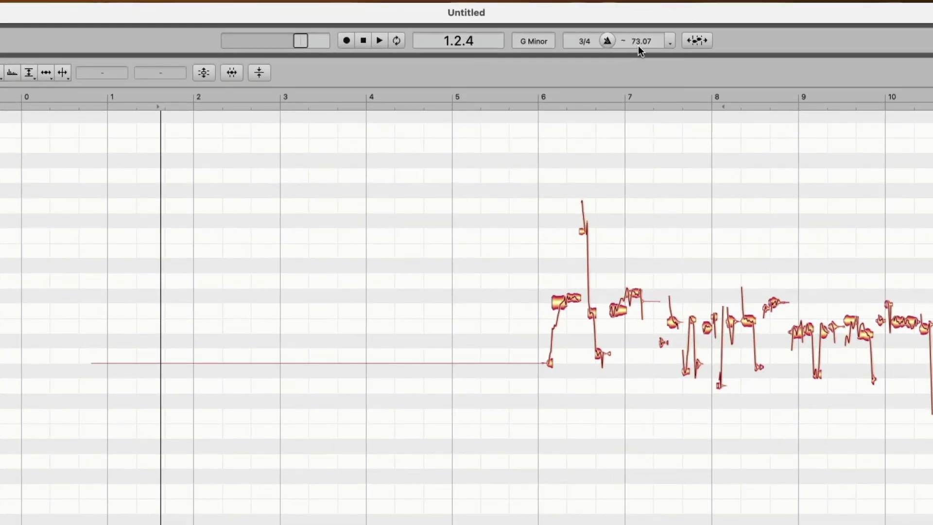
left_click(541, 95)
left_click(583, 96)
left_click(605, 95)
left_click(627, 95)
left_click(654, 96)
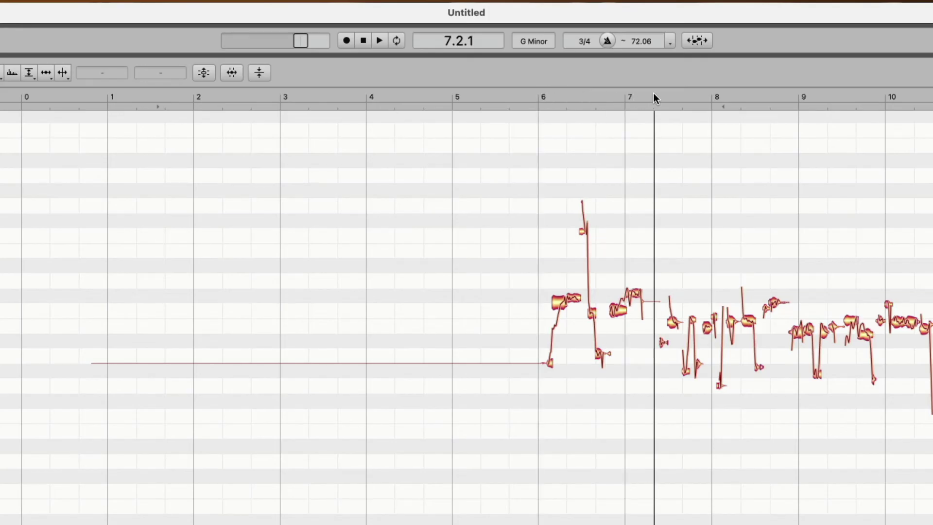
Examine the detected tempo at several positions from bar 7 to bar 9 of the vocal.
left_click(674, 95)
left_click(705, 95)
left_click(726, 95)
left_click(758, 95)
left_click(786, 94)
left_click(805, 96)
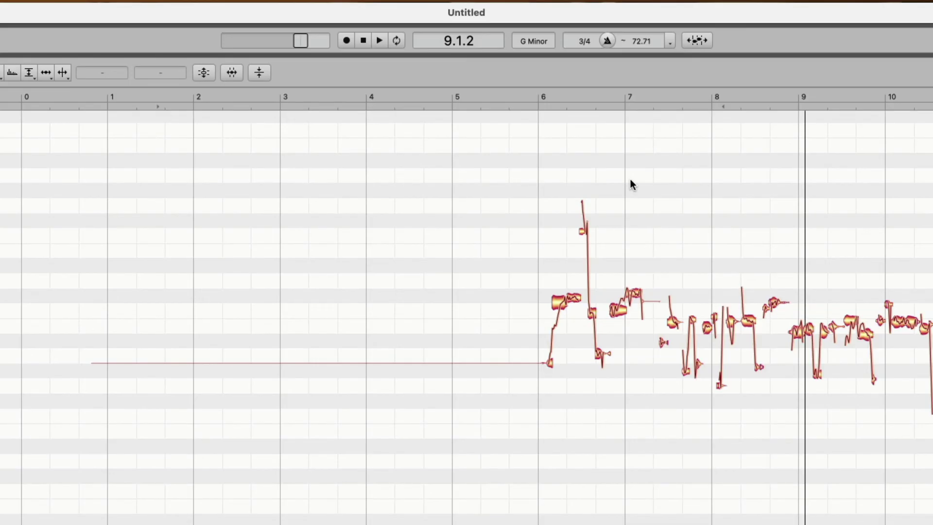
Switch to Logic Pro and export the unmuted SD3 Drums track's region as a MIDI file named DRM to the Desktop.
key("super+Tab")
key("super+Tab")
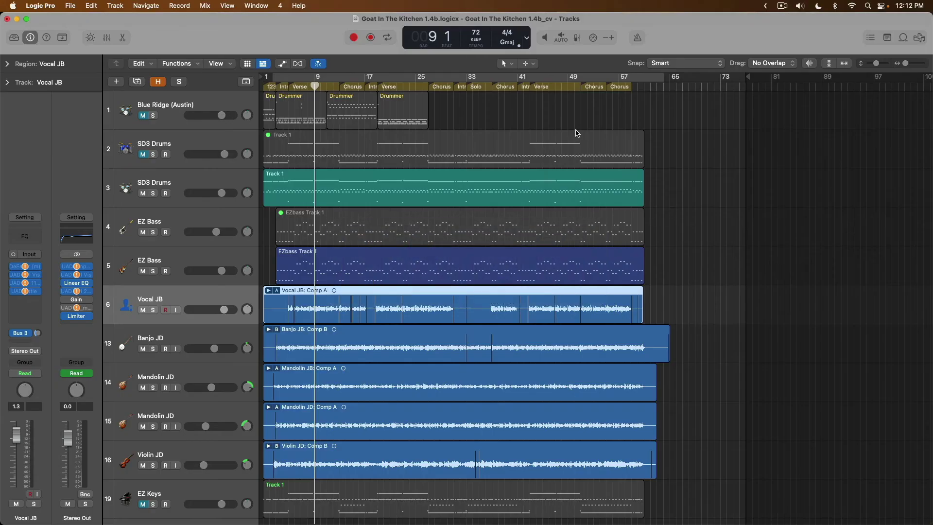
left_click(200, 261)
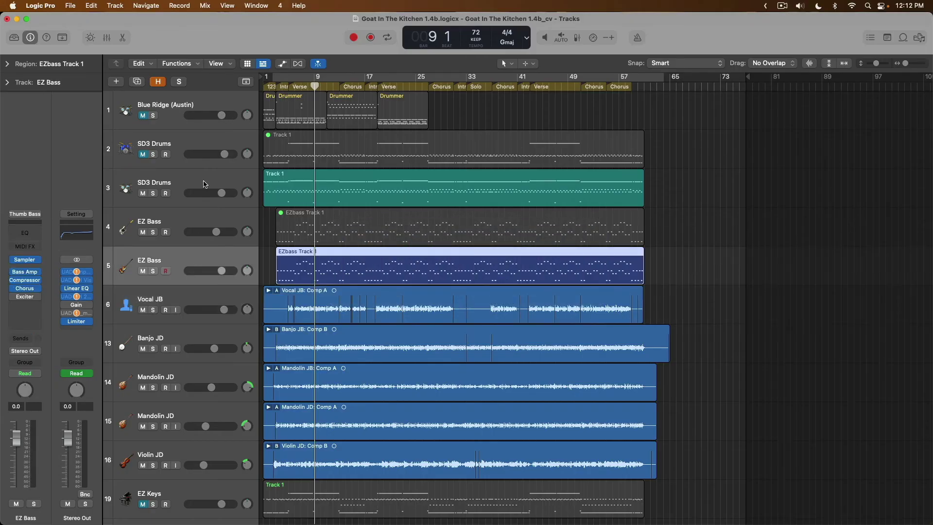
left_click(204, 185)
key("Return")
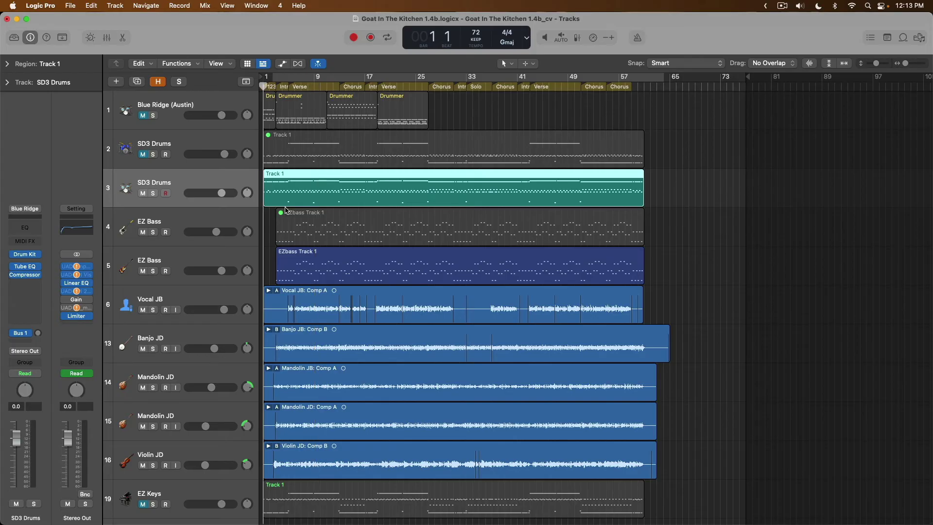
left_click(69, 6)
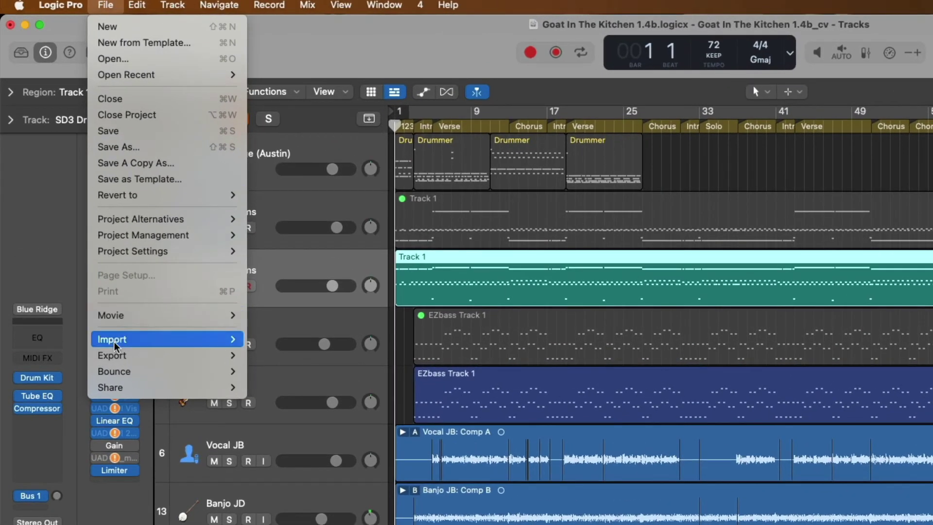
mouse_move(119, 355)
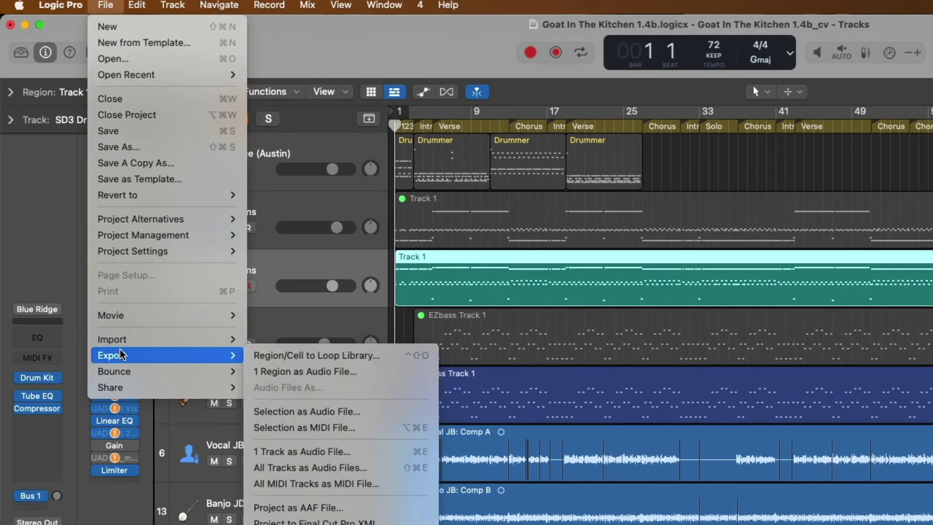
left_click(315, 427)
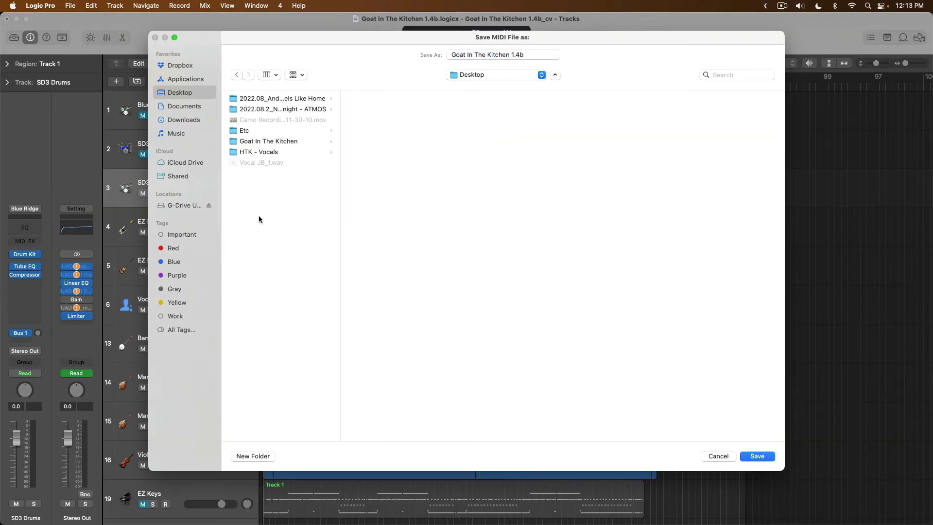
triple_click(489, 57)
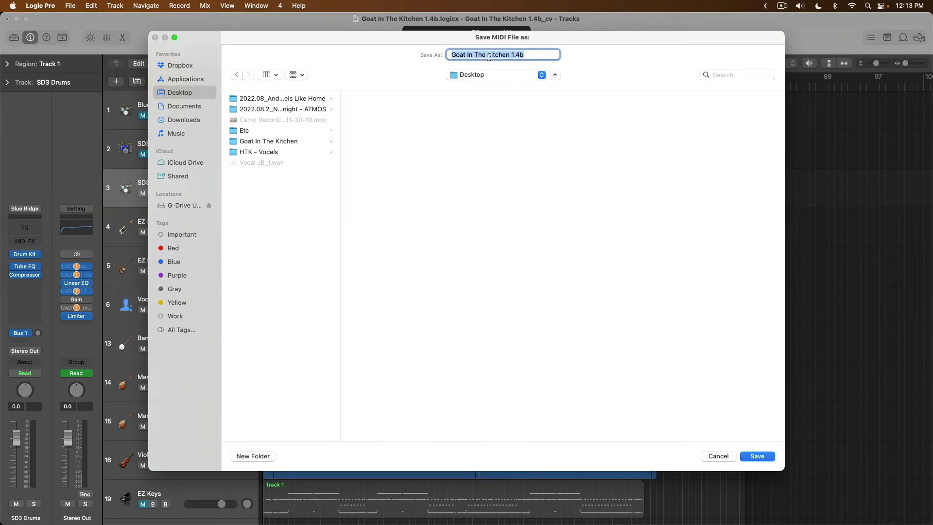
type("DRM")
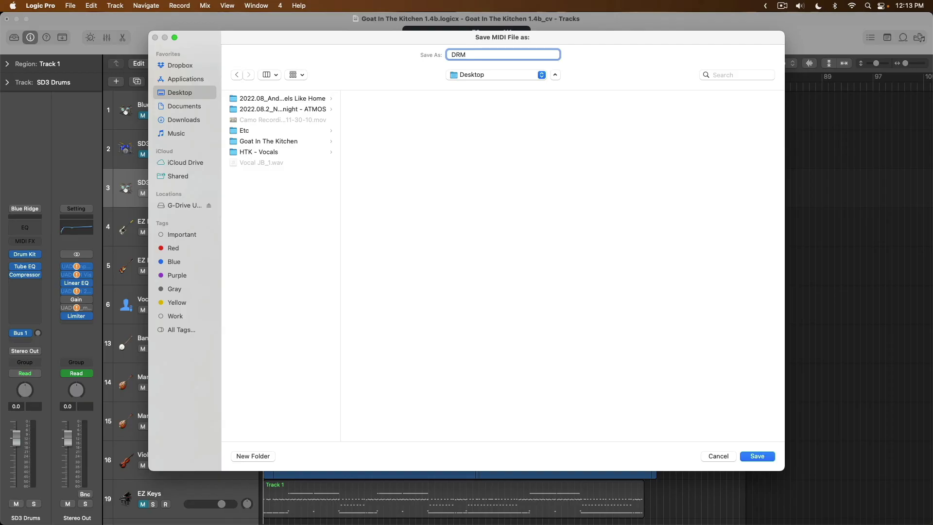
key("Return")
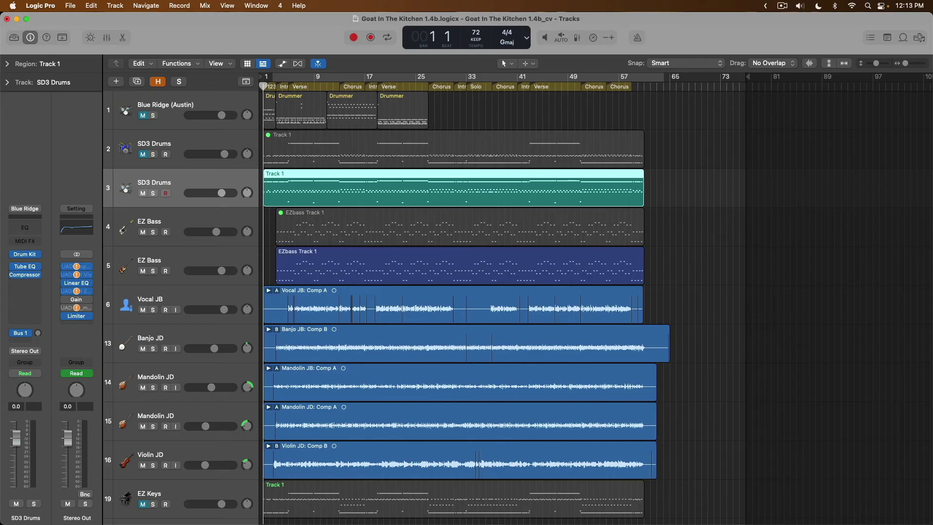
Create one software instrument track with an empty channel strip and add an empty MIDI region at bar 1 on it.
key("alt+super+n")
left_click(352, 177)
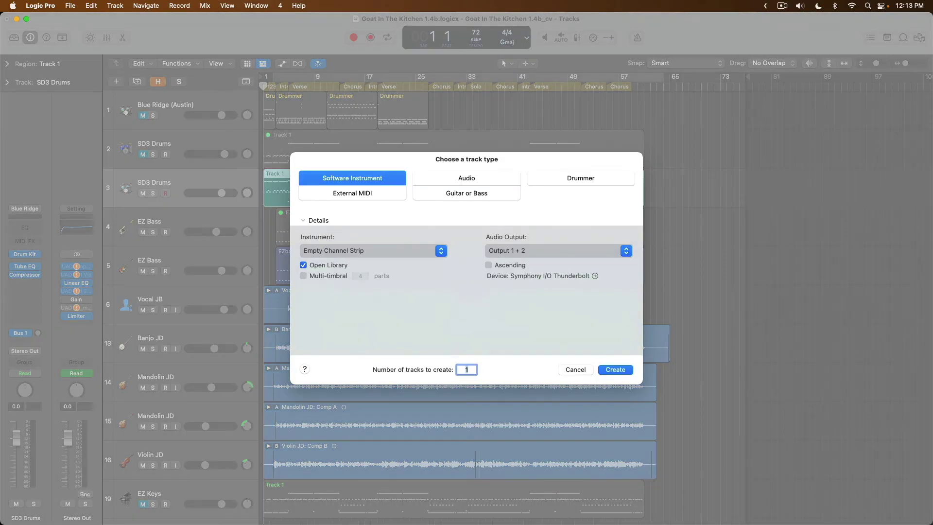
left_click(381, 250)
left_click(387, 238)
left_click(615, 371)
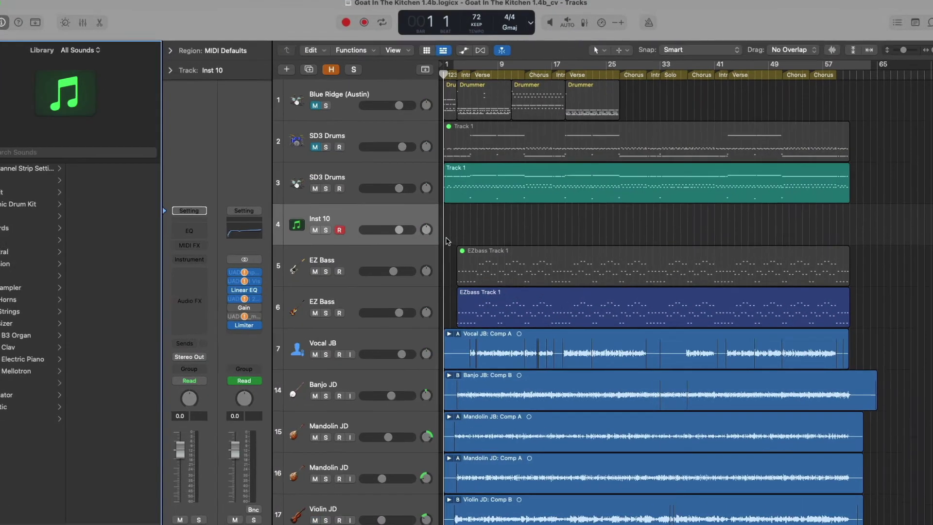
right_click(447, 239)
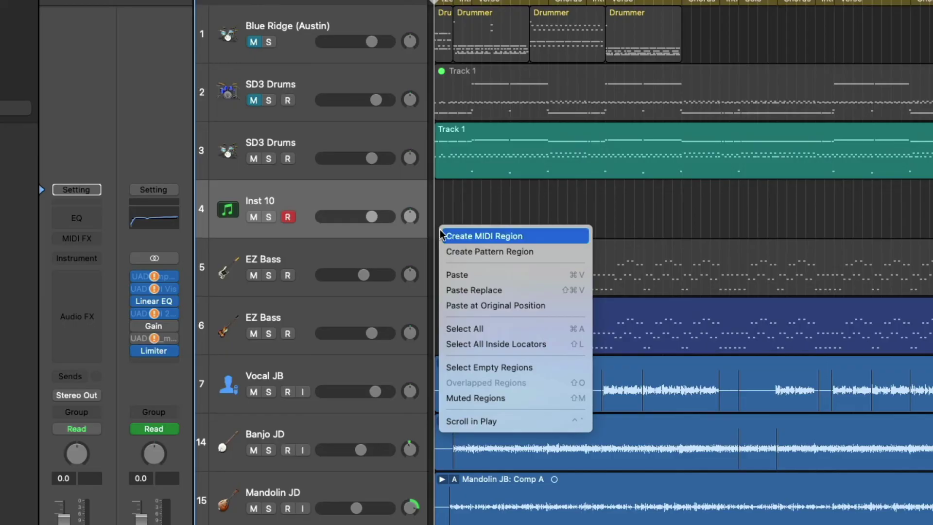
left_click(442, 236)
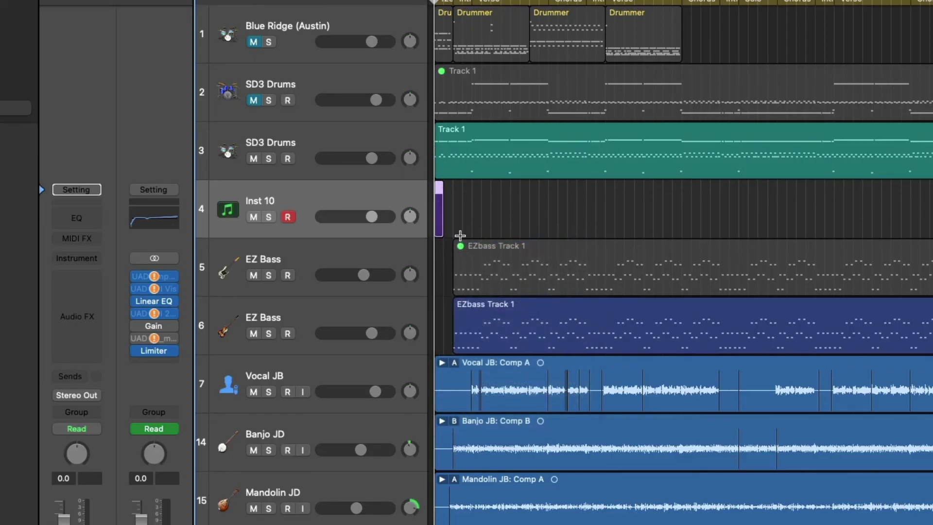
Add a single C3 note to the new MIDI region in the Piano Roll and place it at the region's start.
key("z")
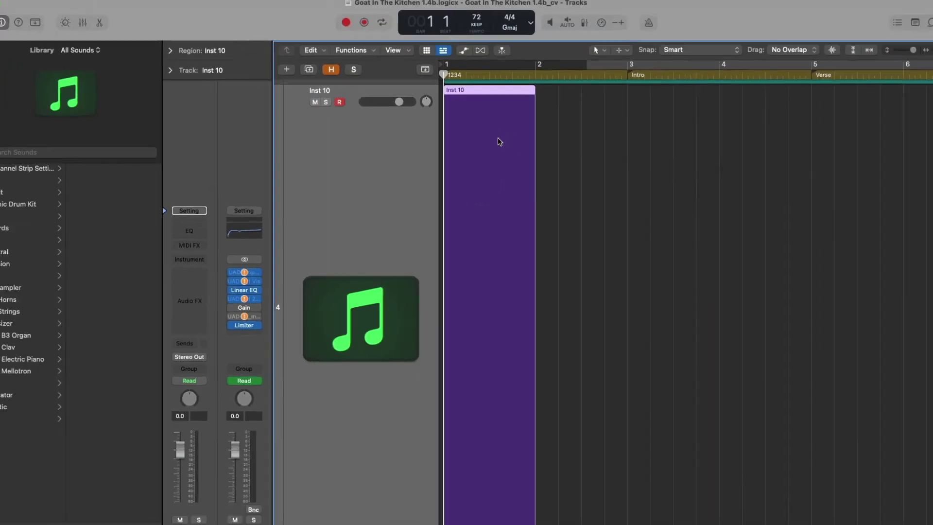
double_click(439, 209)
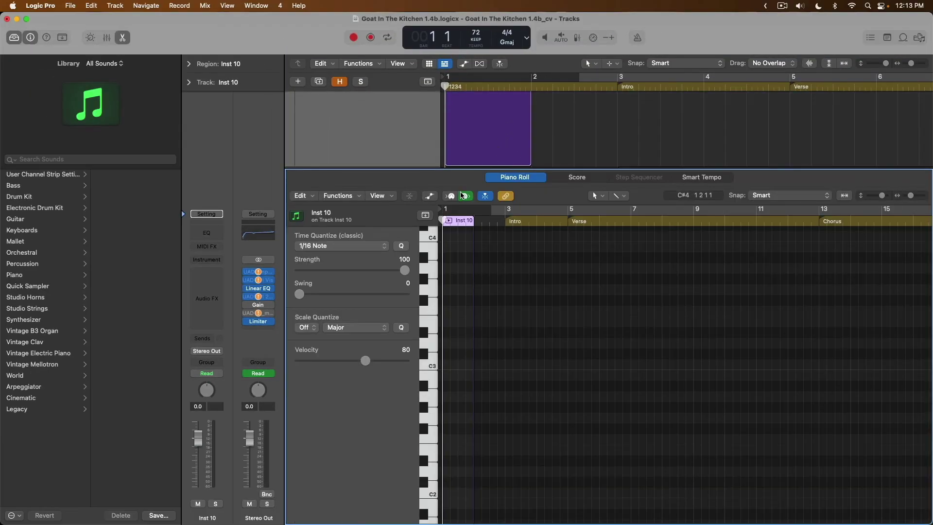
left_click(447, 364, "super")
key("z")
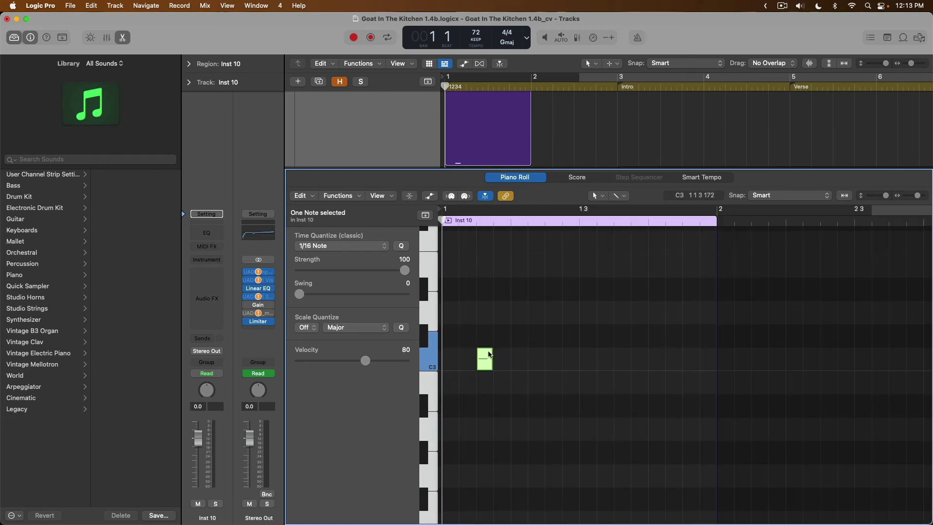
left_click_drag(479, 359, 453, 358)
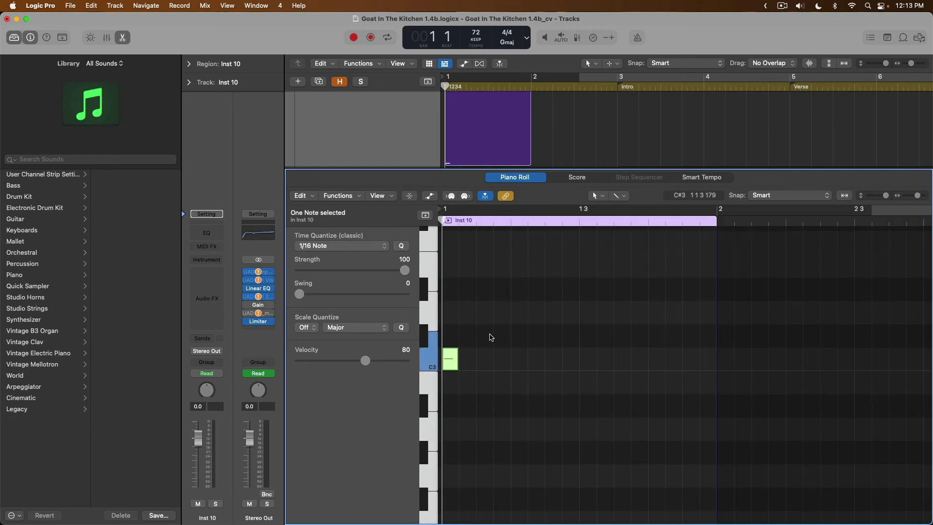
key("e")
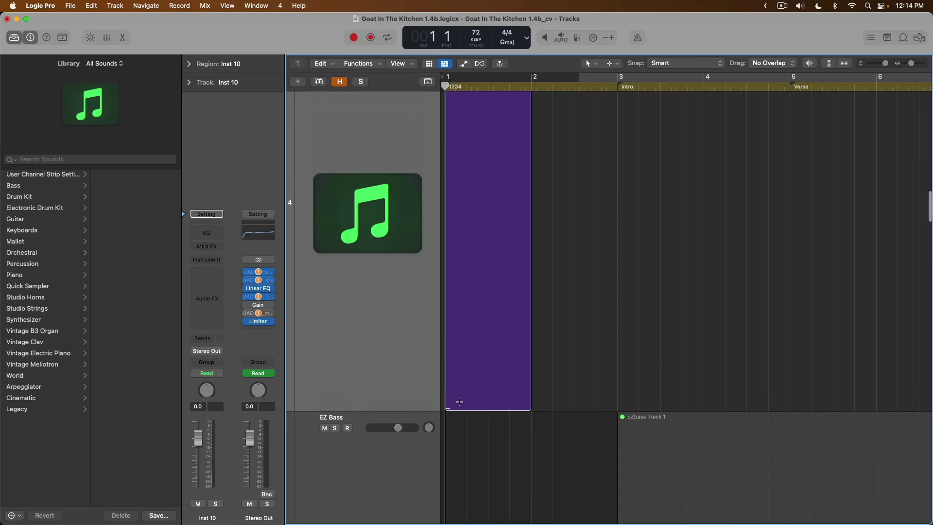
Export the one-note MIDI region as a MIDI file named EMPTY to the Desktop.
scroll(491, 208, "up", 2)
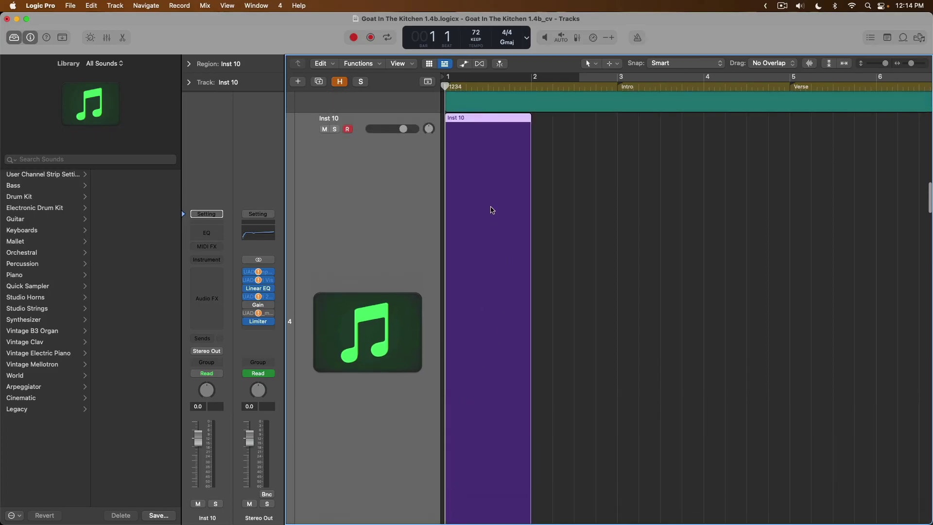
scroll(489, 209, "up", 1)
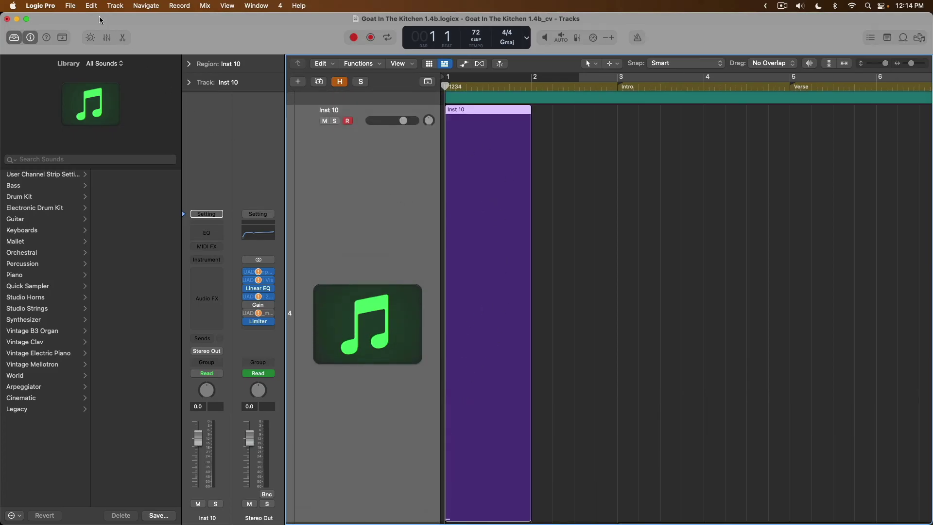
left_click(70, 5)
mouse_move(92, 240)
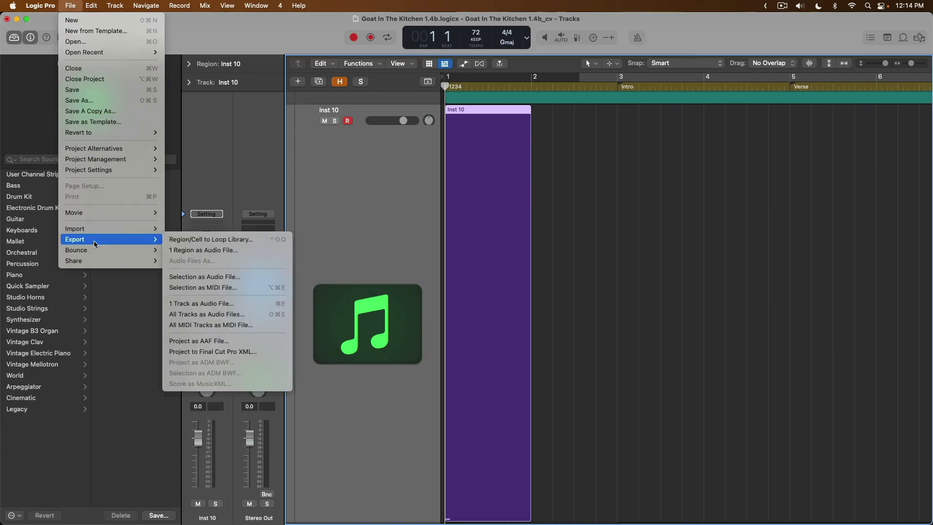
left_click(189, 288)
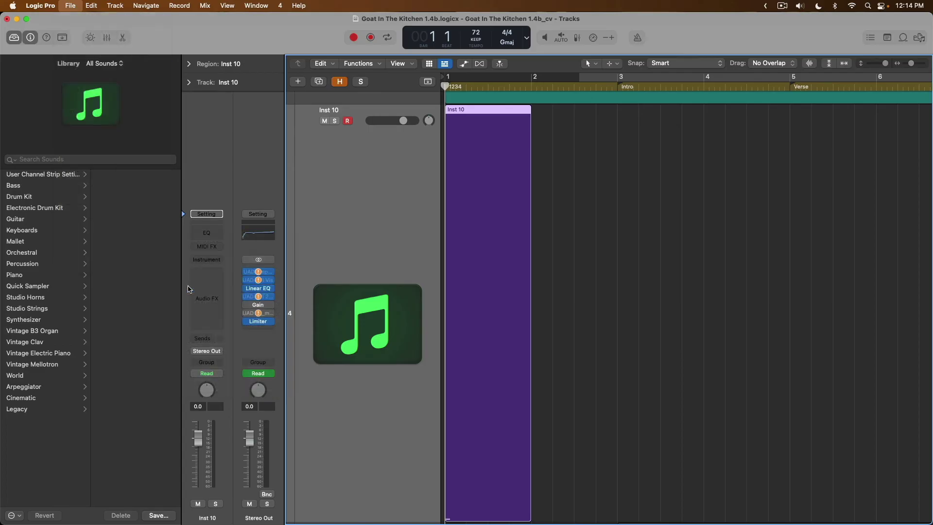
type("EMPTY")
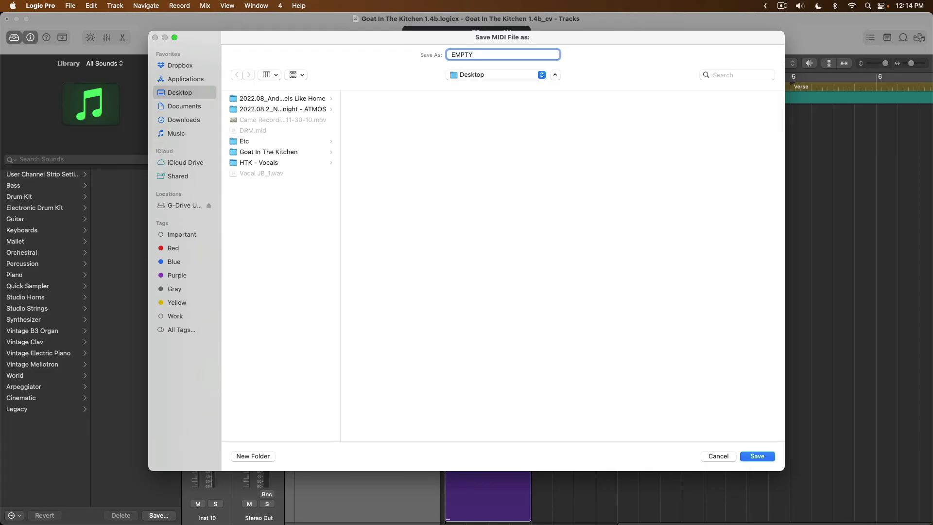
key("Return")
Switch to Melodyne, enter Assign Tempo mode and examine the vocal's detected tempo curve.
key("super+Tab")
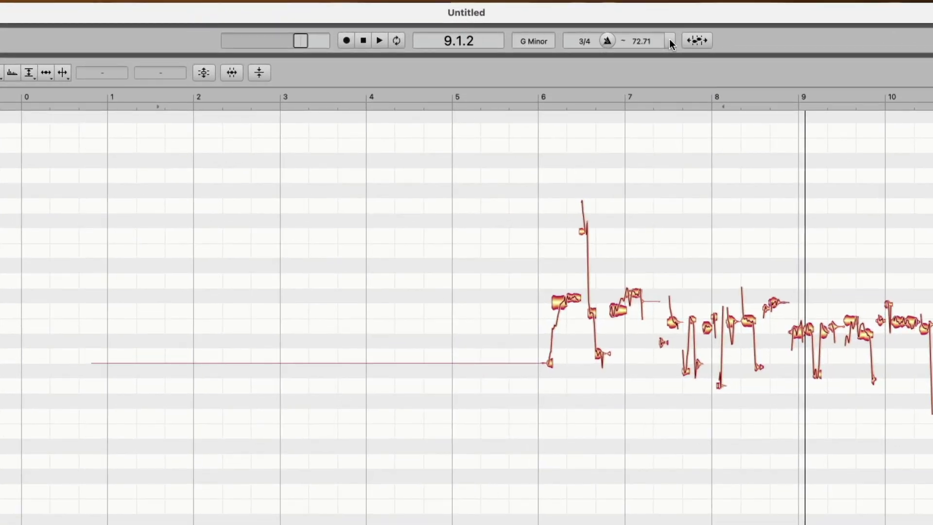
left_click(669, 40)
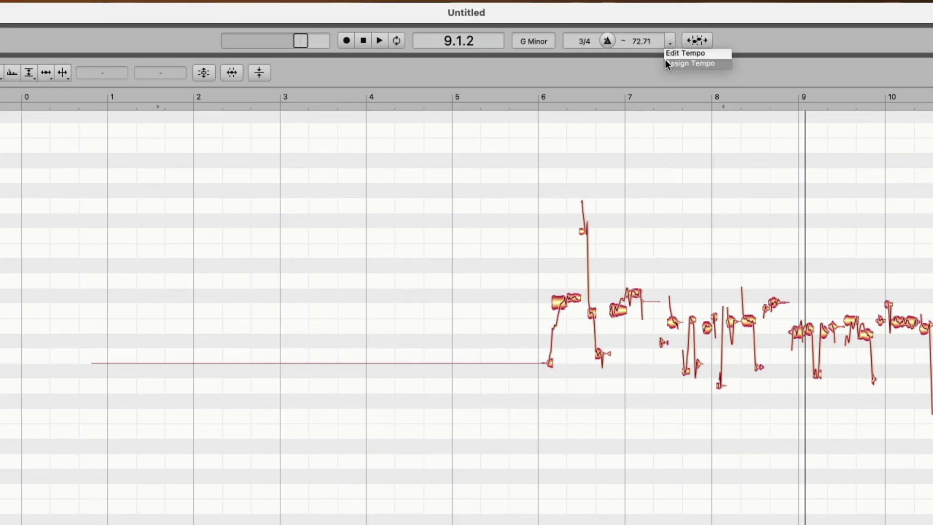
left_click(666, 63)
scroll(585, 148, "right", 5)
scroll(585, 148, "right", 3)
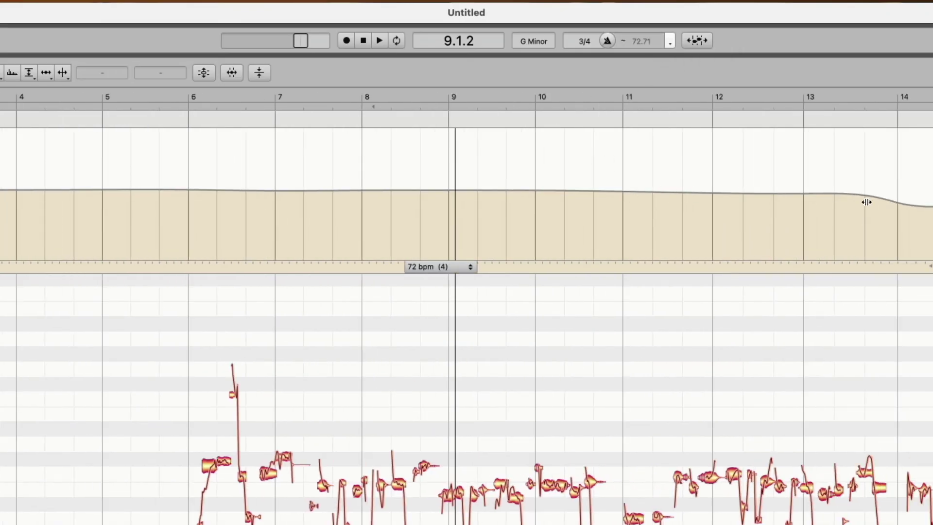
scroll(866, 202, "right", 5)
scroll(691, 198, "left", 10)
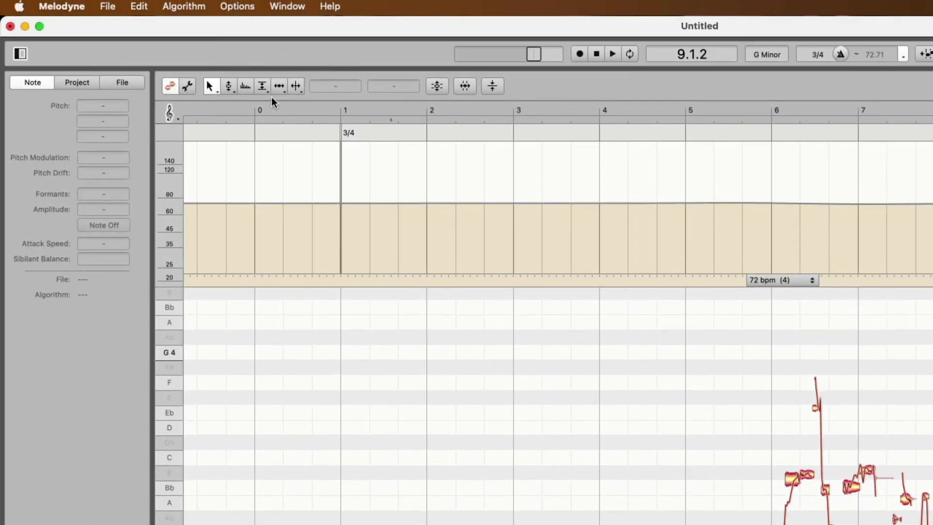
Import the tempo from EMPTY.mid on the Desktop and check the tempo curve along the vocal.
left_click(108, 6)
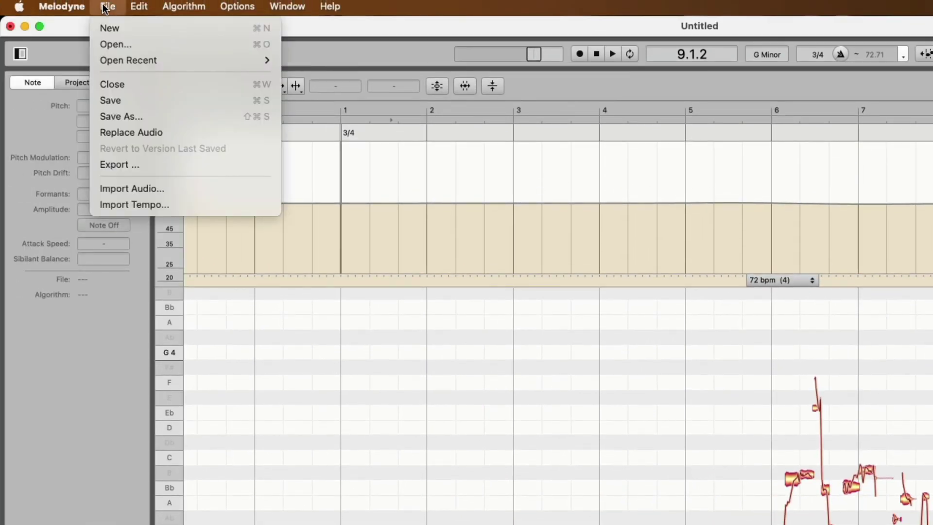
left_click(103, 205)
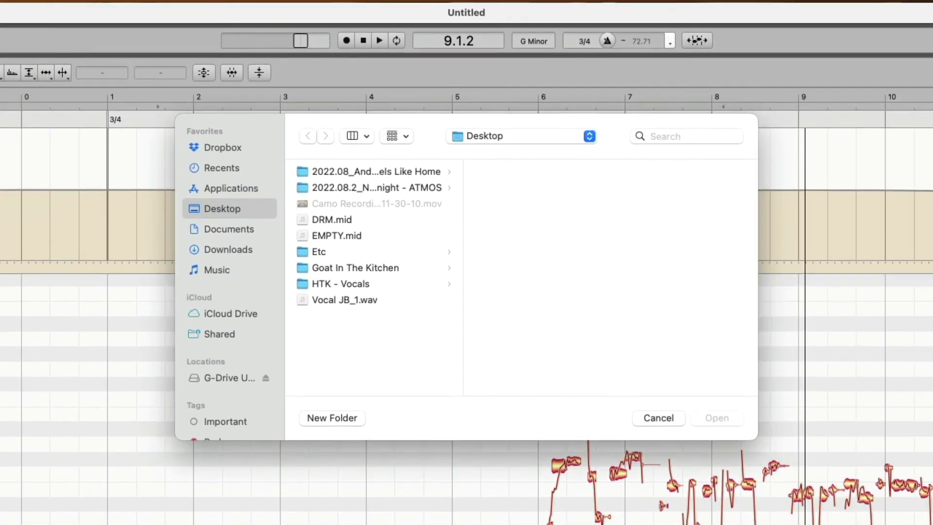
left_click(315, 235)
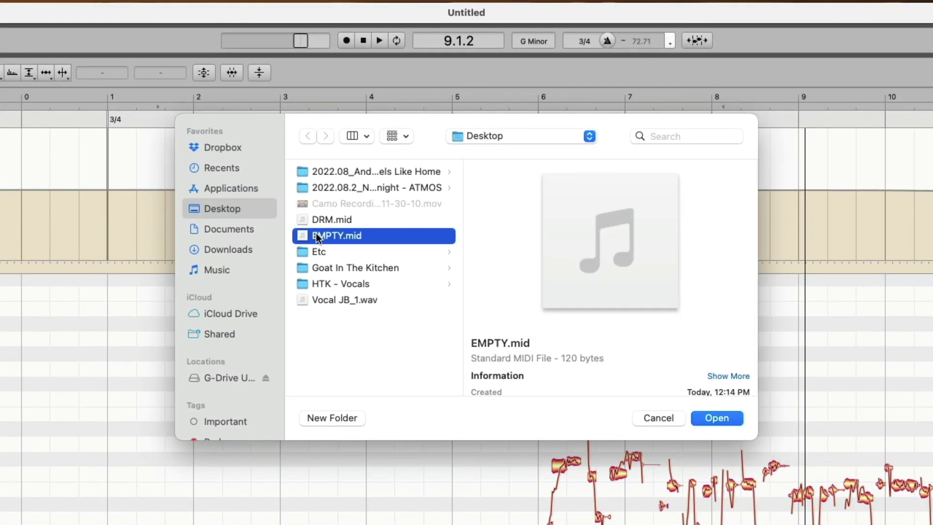
left_click(710, 418)
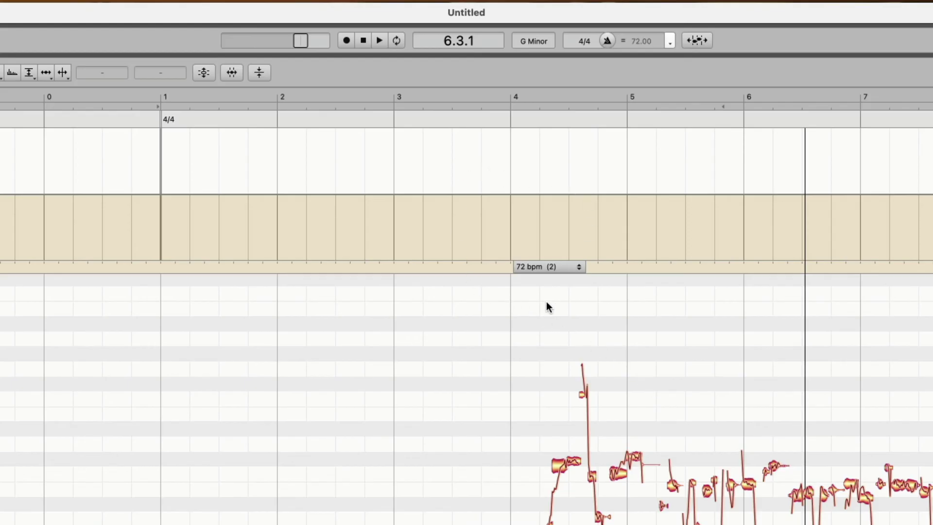
scroll(494, 247, "right", 10)
scroll(494, 247, "right", 10)
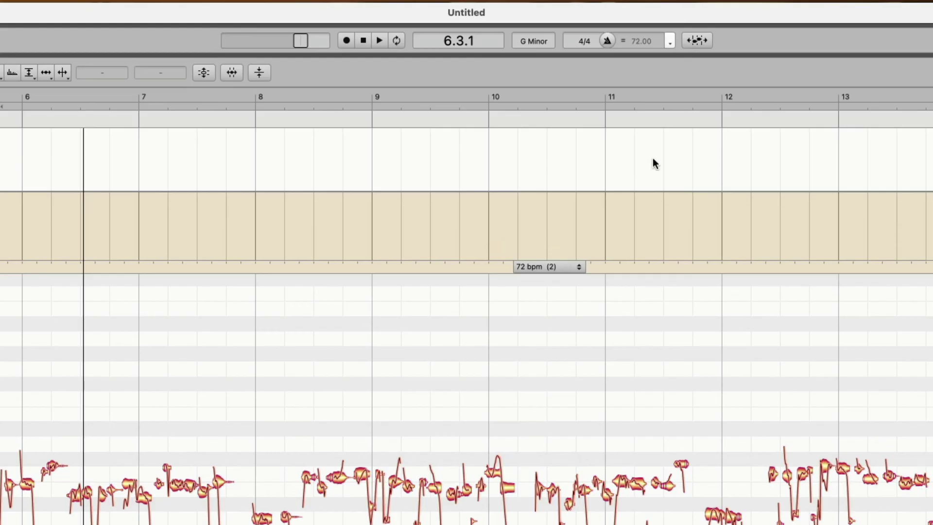
Leave Assign Tempo mode and open Edit Tempo mode.
left_click(669, 42)
left_click(670, 42)
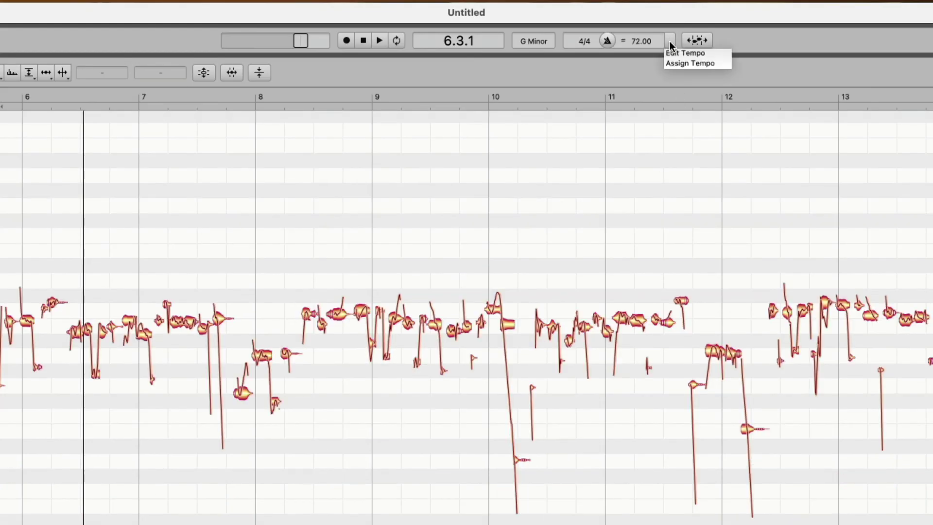
left_click(669, 50)
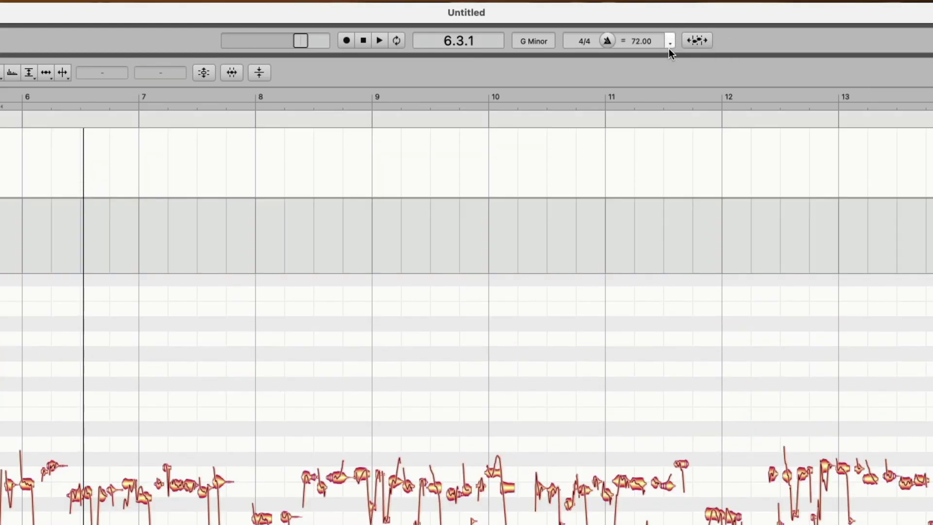
Try a tempo of 60 BPM and play back the vocal from around bar 4 and bar 7.
left_click_drag(634, 41, 634, 44)
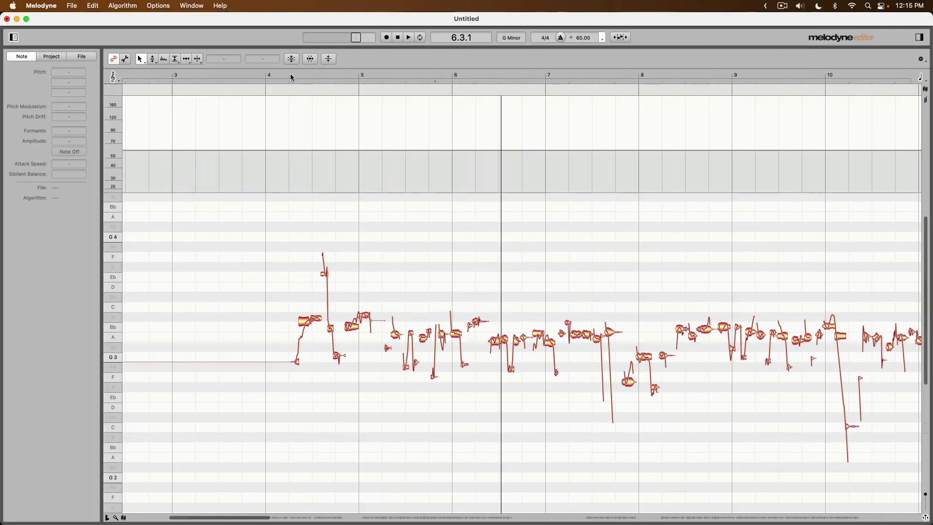
left_click(201, 92)
key("space")
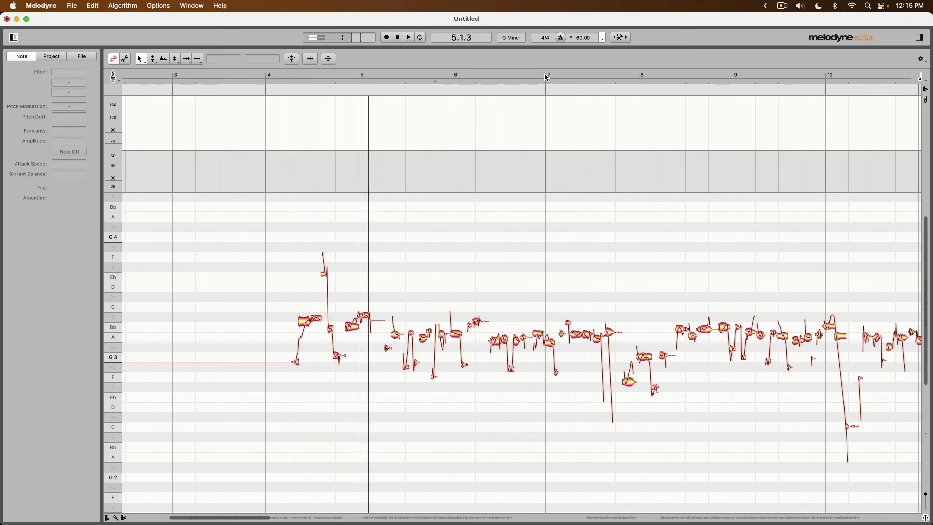
left_click(638, 72)
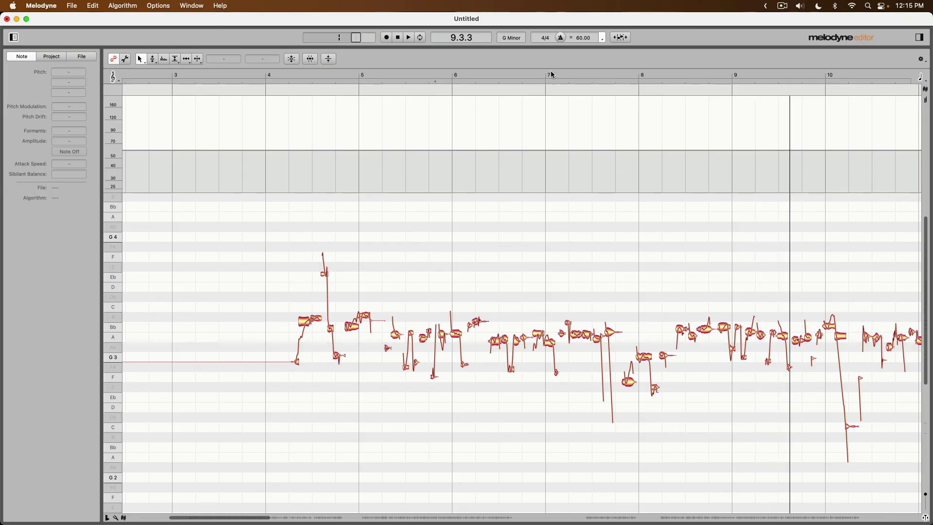
Set the tempo to 70 BPM and export the vocal's entire length as a 48 kHz, 24-bit WAV named NU VOX to the Desktop.
left_click_drag(580, 40, 580, 34)
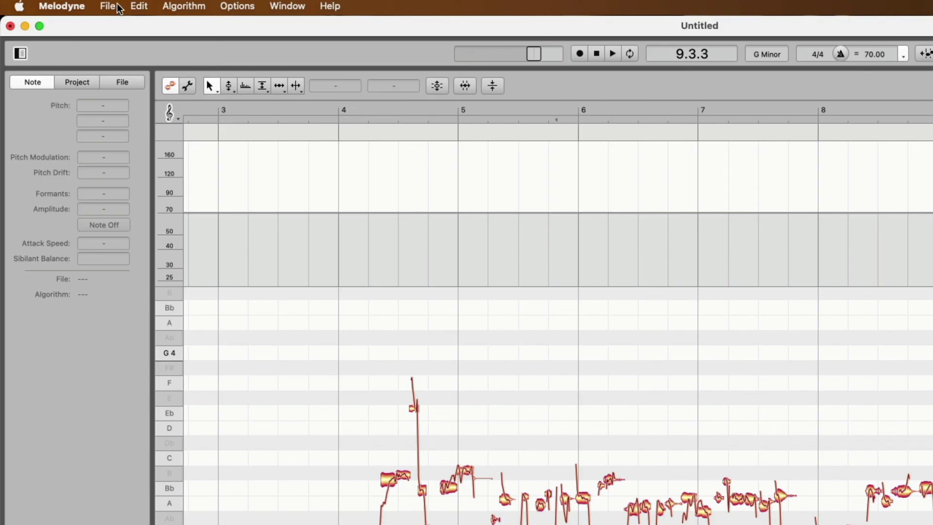
left_click(119, 7)
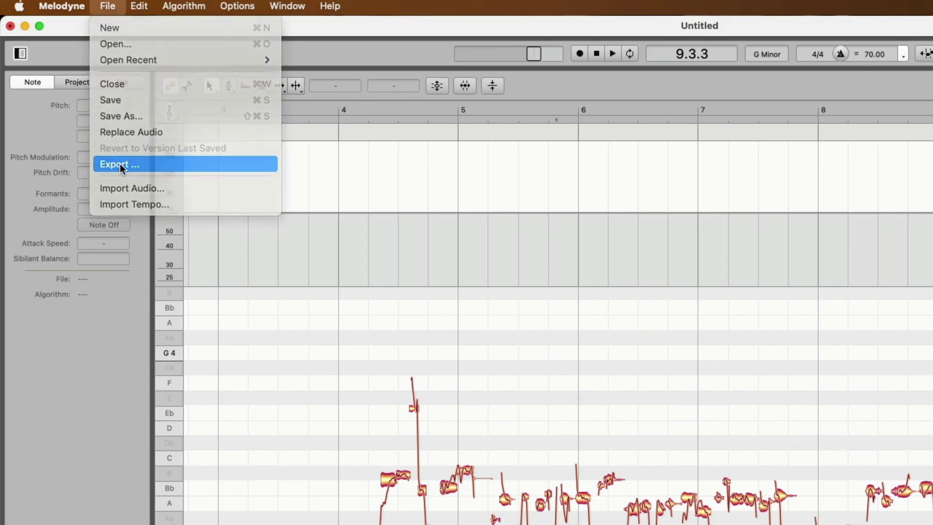
left_click(120, 164)
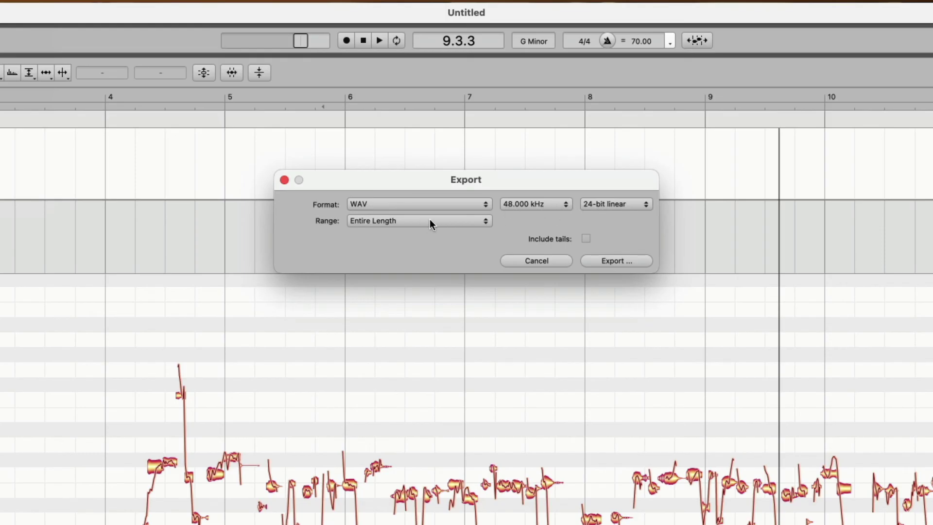
left_click(360, 221)
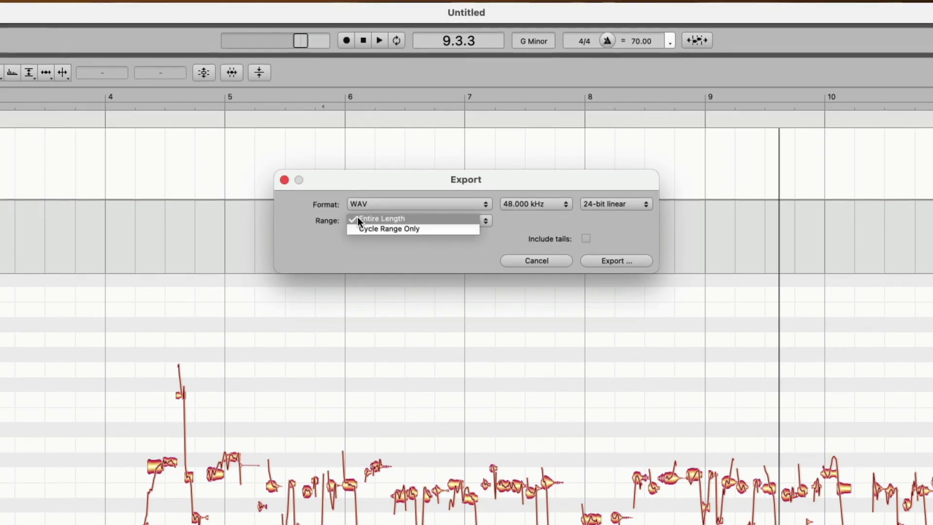
left_click(357, 218)
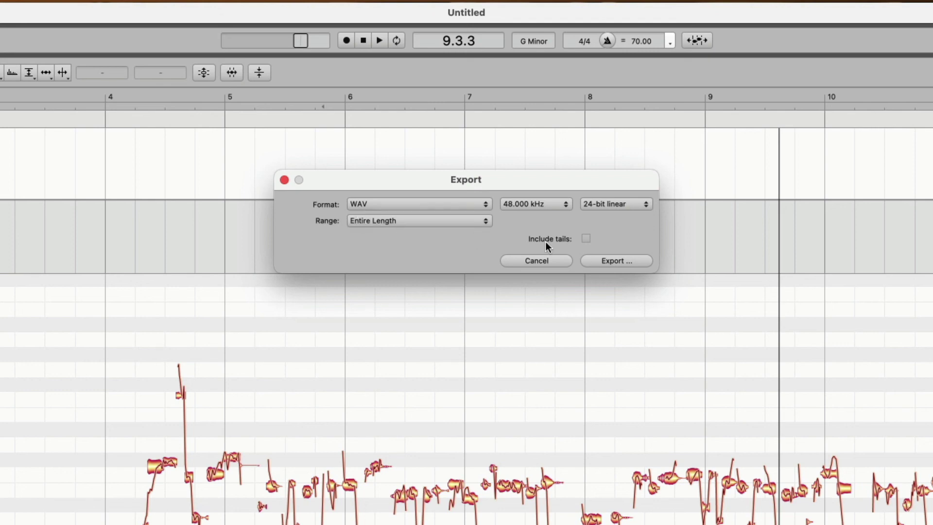
left_click(626, 261)
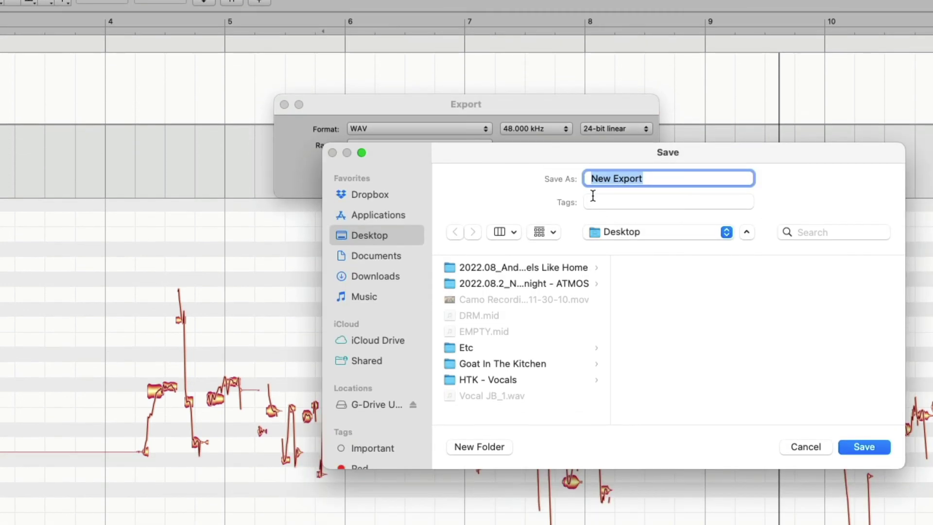
type("NU VOX")
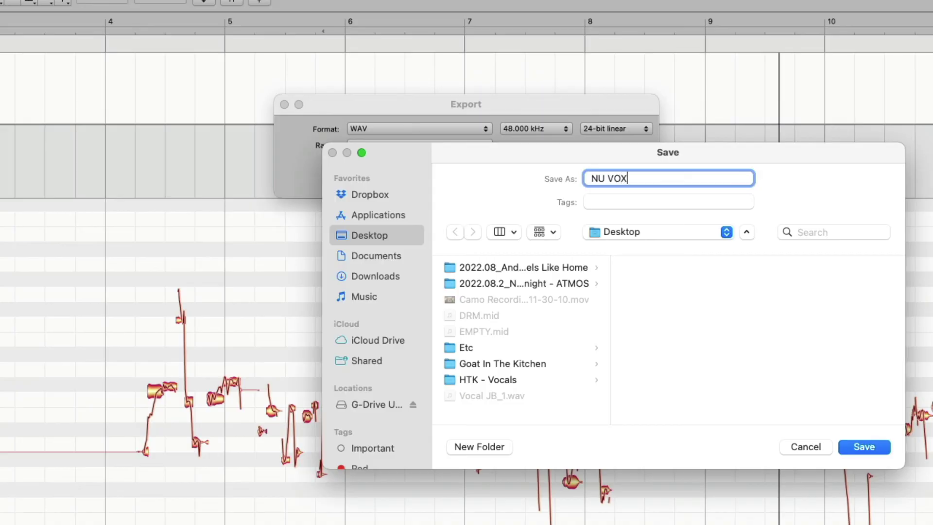
left_click(855, 443)
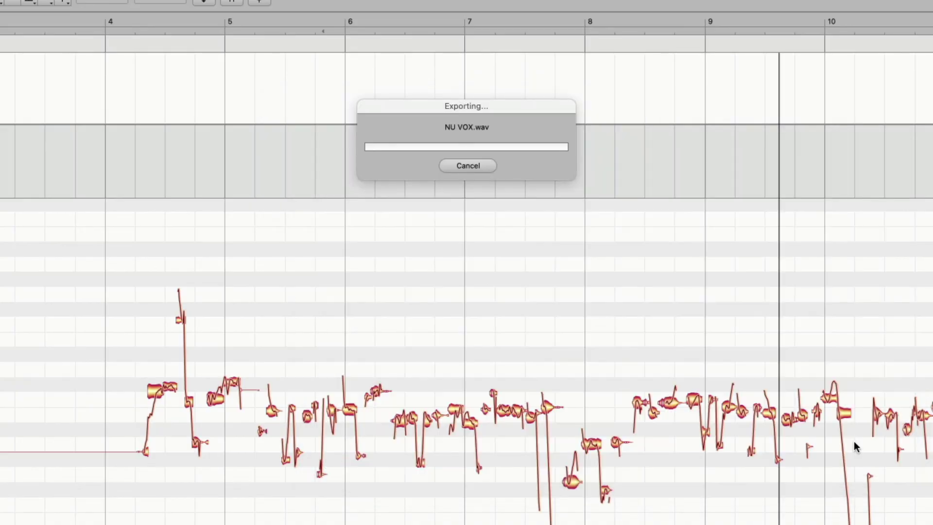
Switch to Logic Pro, show the whole arrangement and delete the Inst 10 track along with its MIDI region.
key("super+shift+Tab")
key("super+shift+Tab")
key("super+shift+Tab")
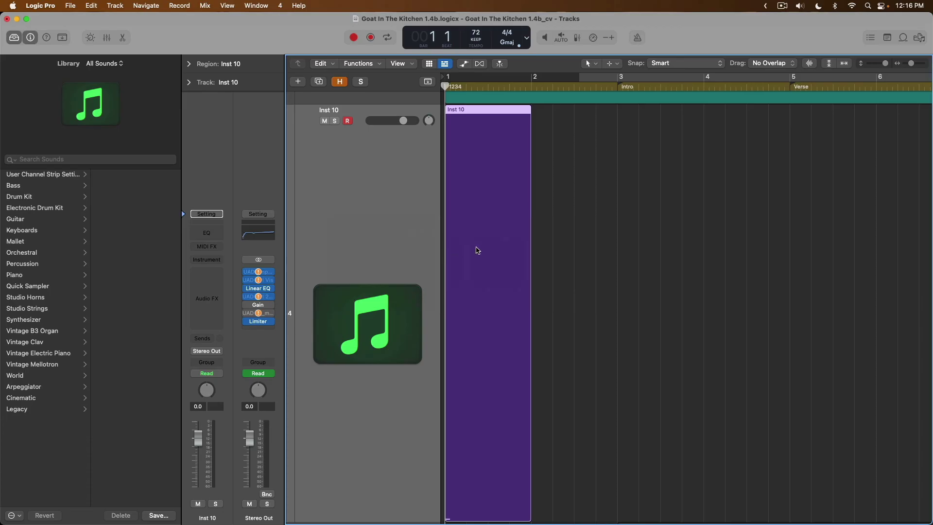
key("z")
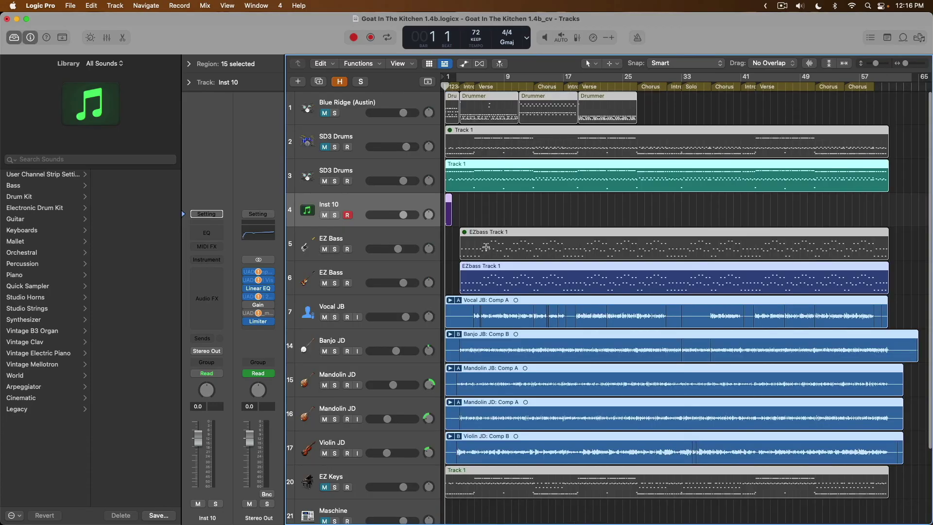
left_click(371, 199)
key("Delete")
key("Delete")
key("super+Up")
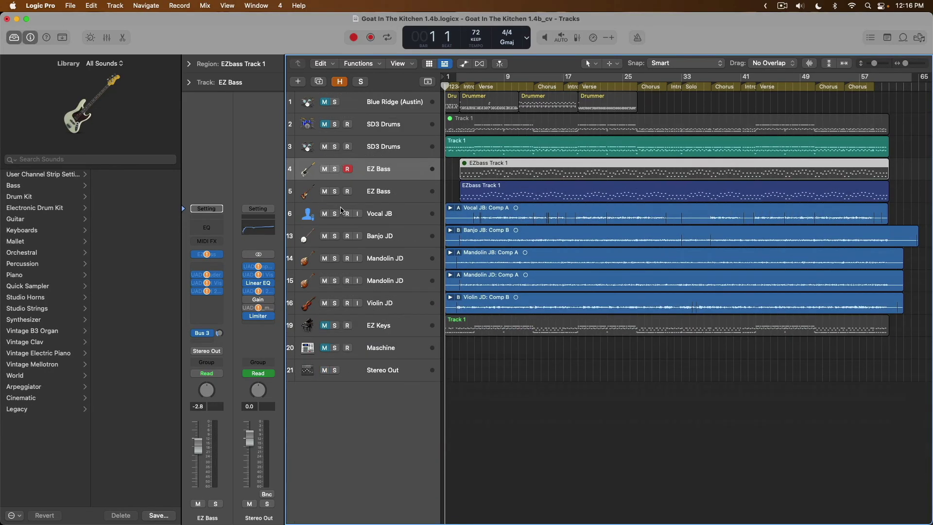
Bring NU VOX.wav from the Desktop in Finder into the Logic Pro project as a new audio track starting at bar 1.
key("super+Tab")
key("super+Tab")
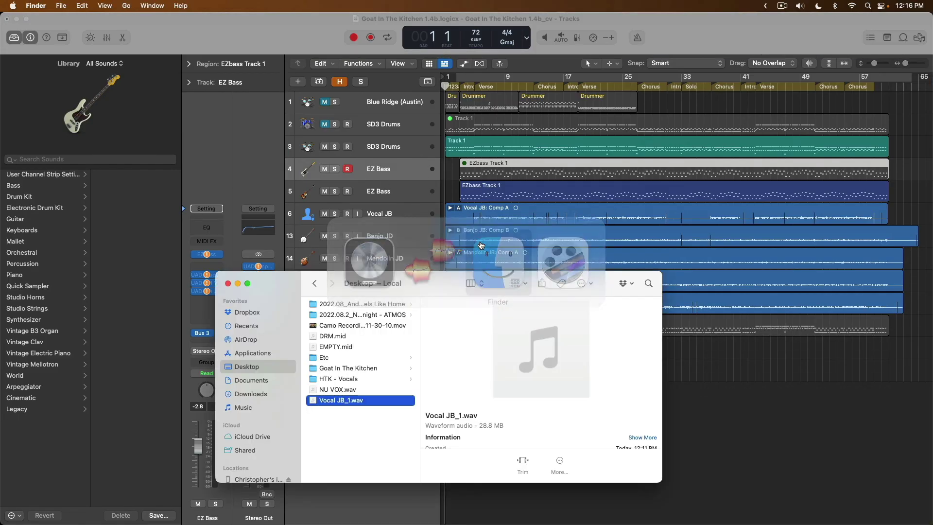
left_click_drag(280, 282, 548, 92)
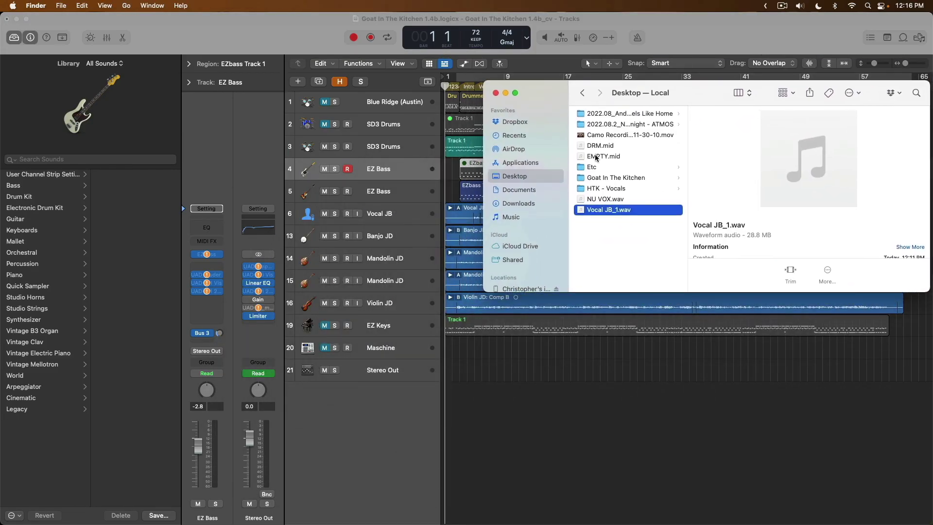
left_click_drag(604, 199, 443, 421)
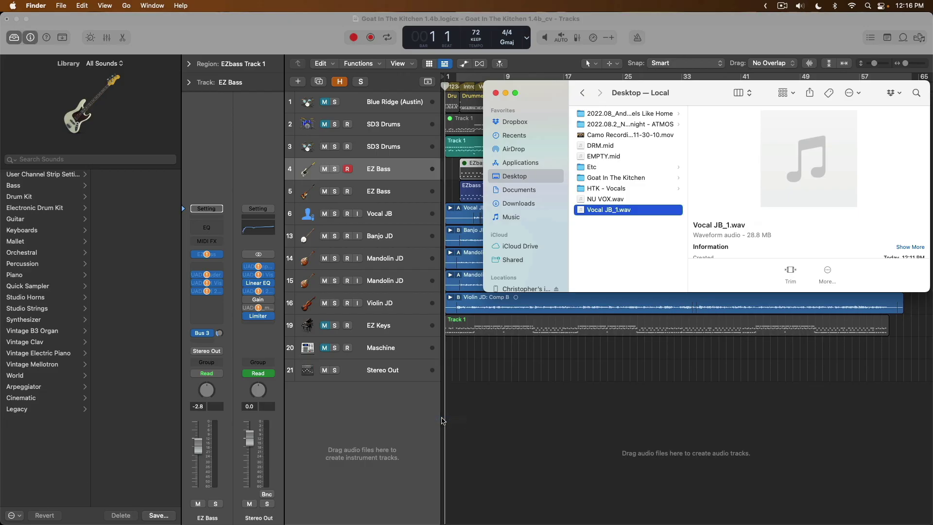
left_click(685, 32)
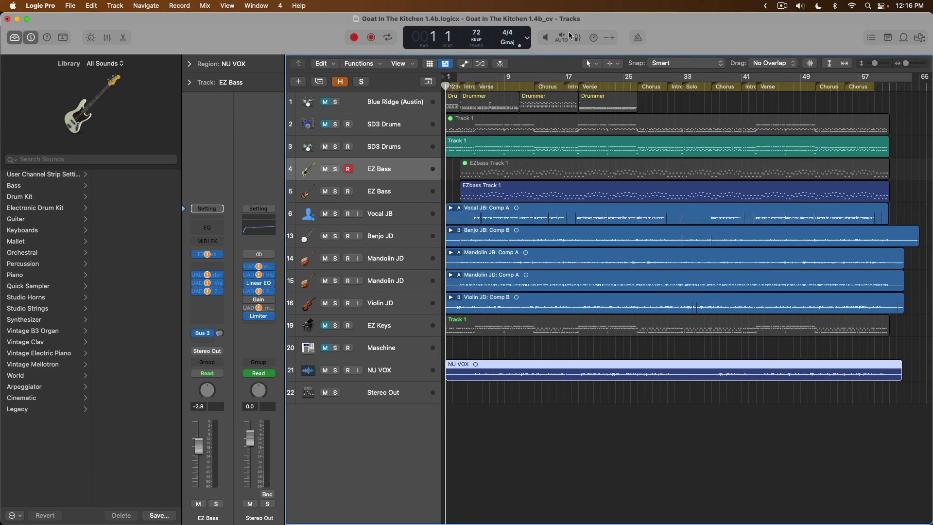
Set the project tempo to 70 BPM and mute the original Vocal JB track.
left_click_drag(481, 32, 476, 39)
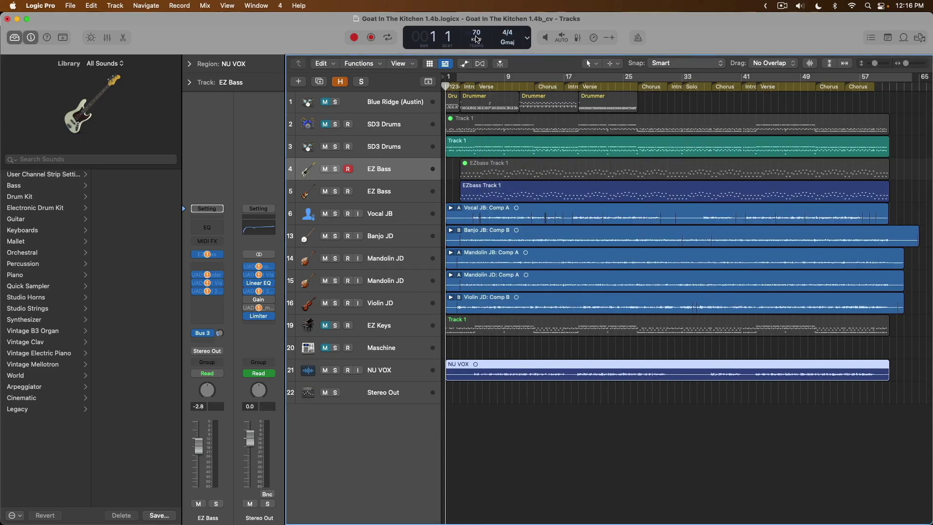
left_click(327, 214)
Play the song from the Verse at bar 5 to check NU VOX against the other tracks, hiding the Library meanwhile.
scroll(461, 182, "up", 5)
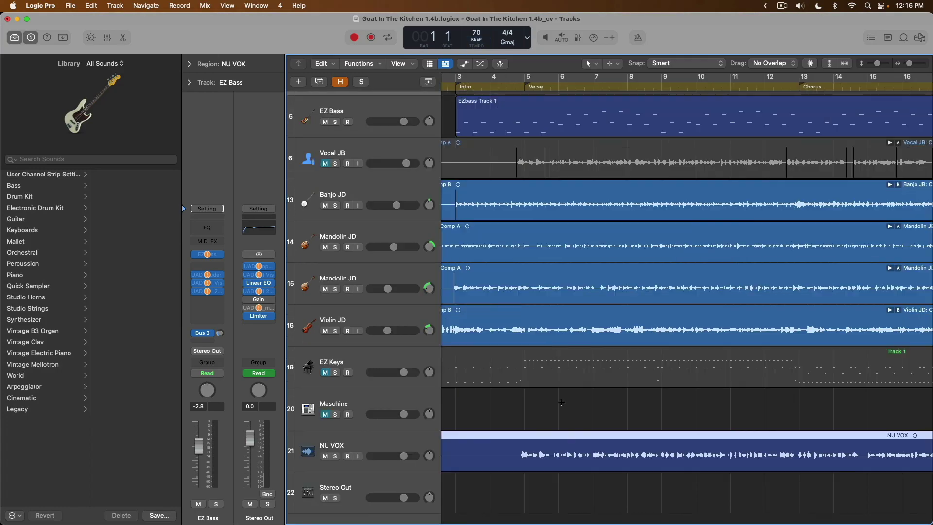
left_click(525, 86)
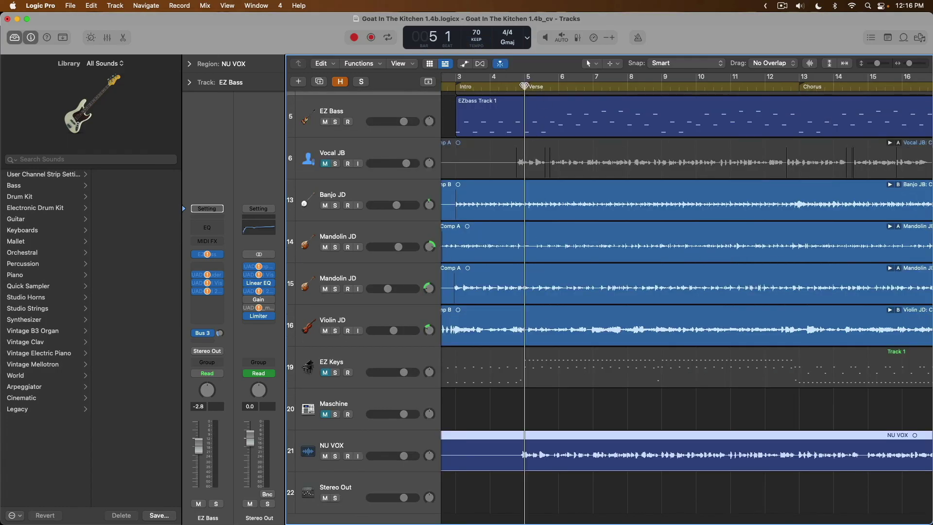
key("space")
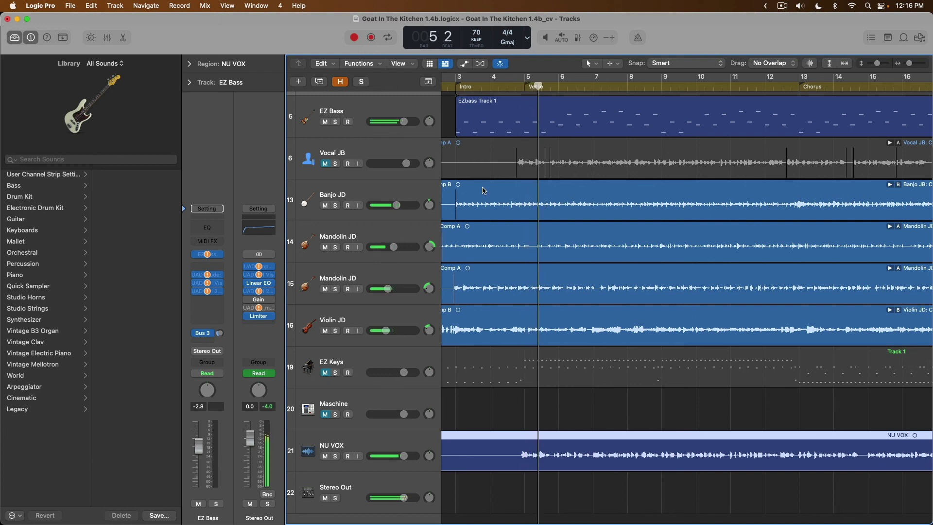
scroll(486, 243, "right", 2)
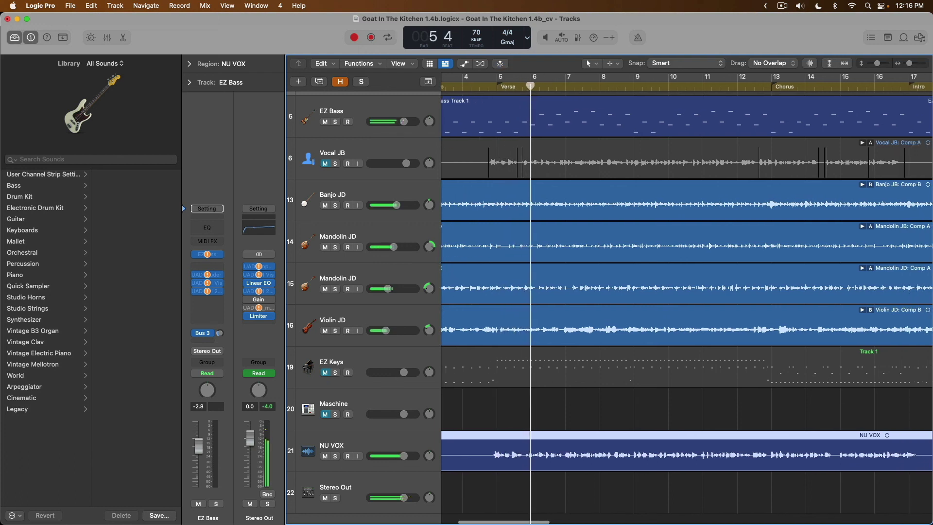
key("y")
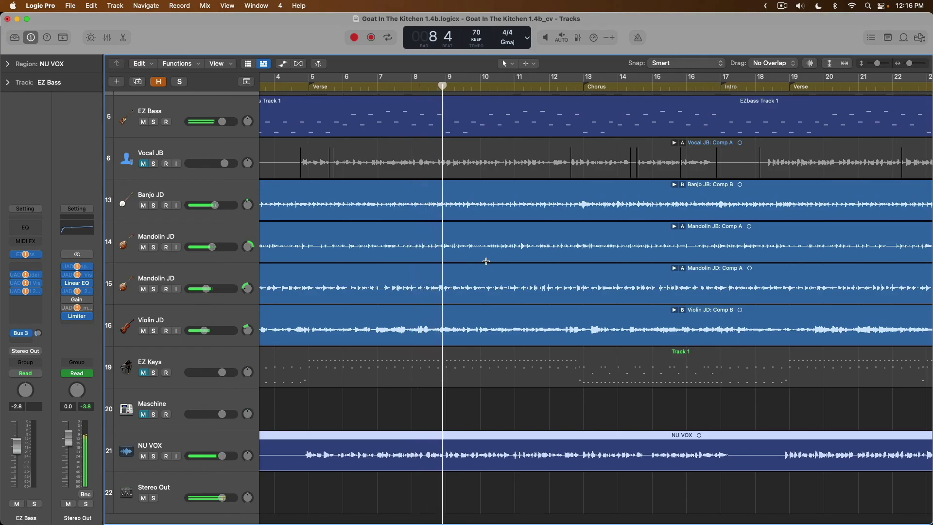
key("space")
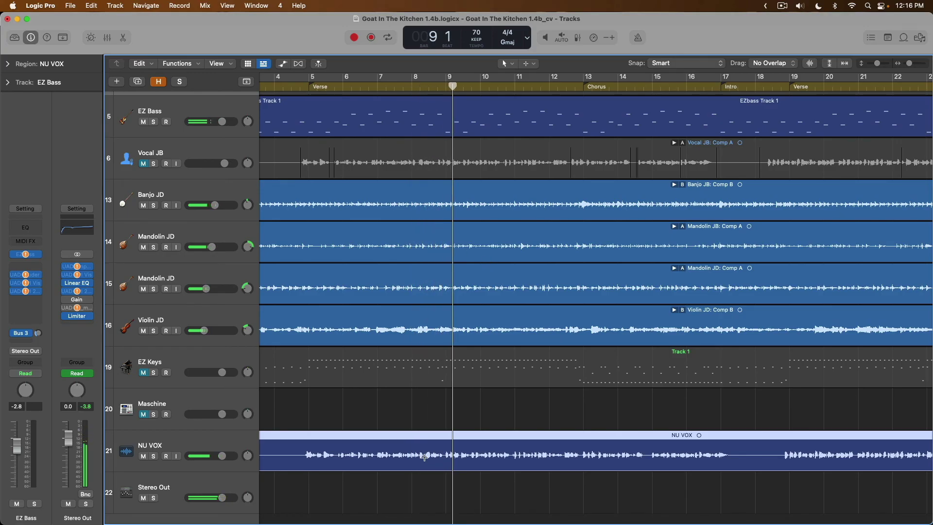